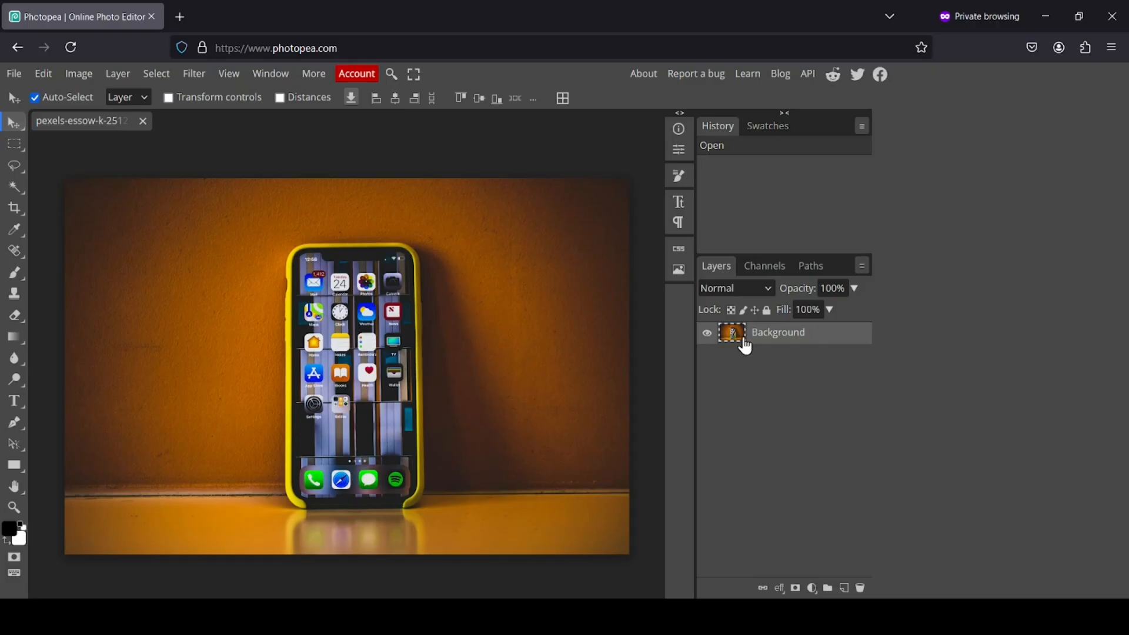
# Duplicate the Background photo layer as Layer 1 and hide the original Background
pyautogui.rightClick(744, 345)
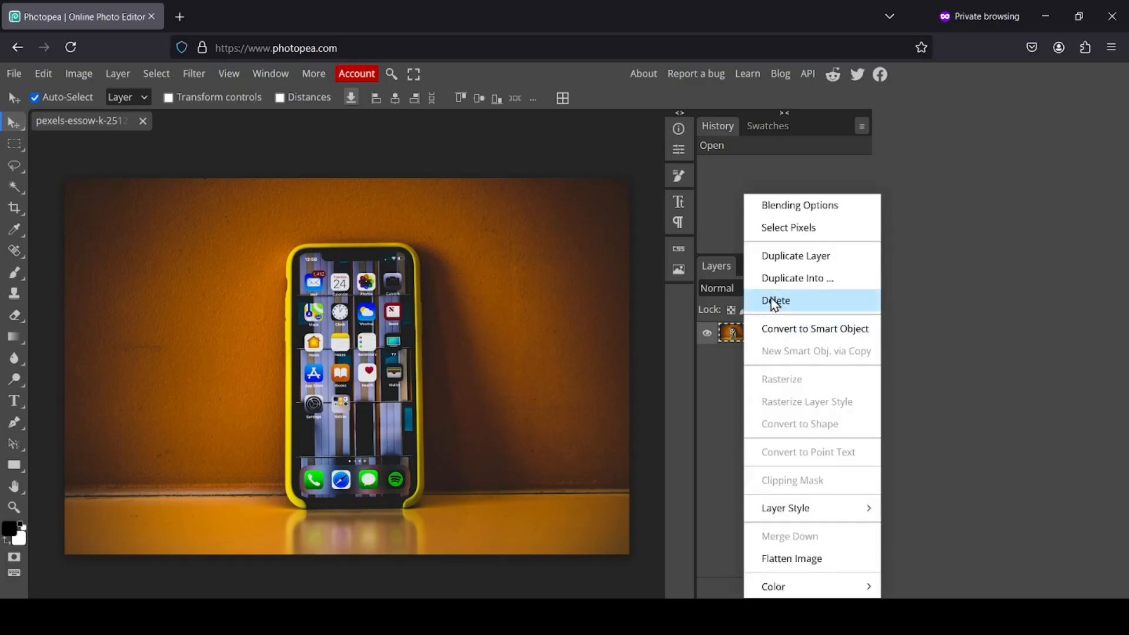
pyautogui.click(792, 267)
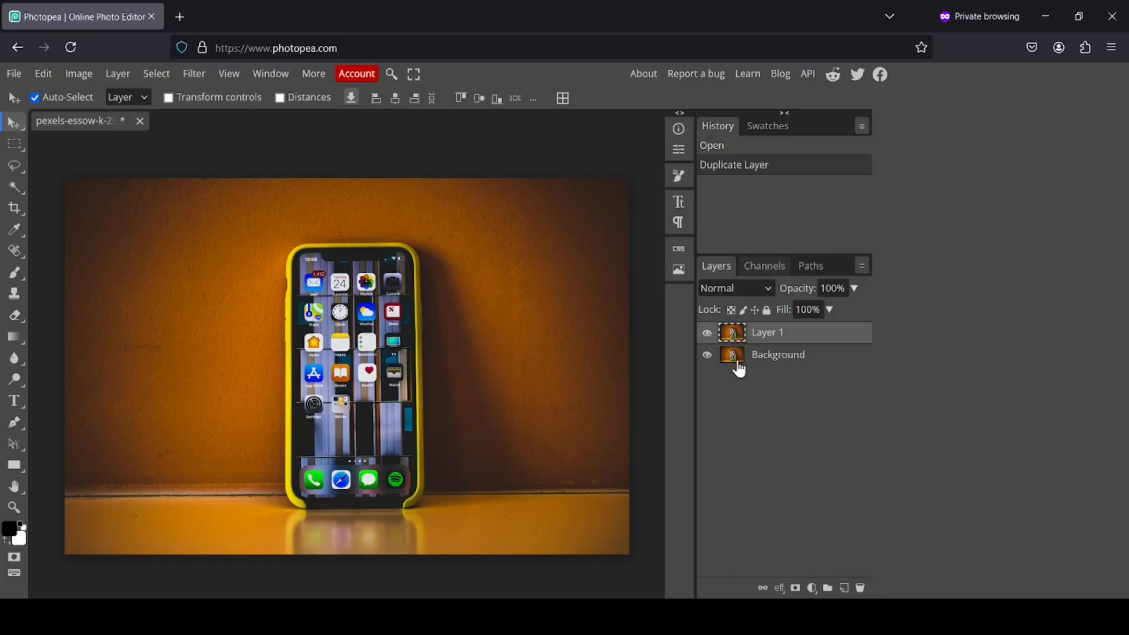
pyautogui.click(707, 355)
# Run Remove BG twice on Layer 1 and apply its mask to isolate the yellow phone
pyautogui.click(157, 73)
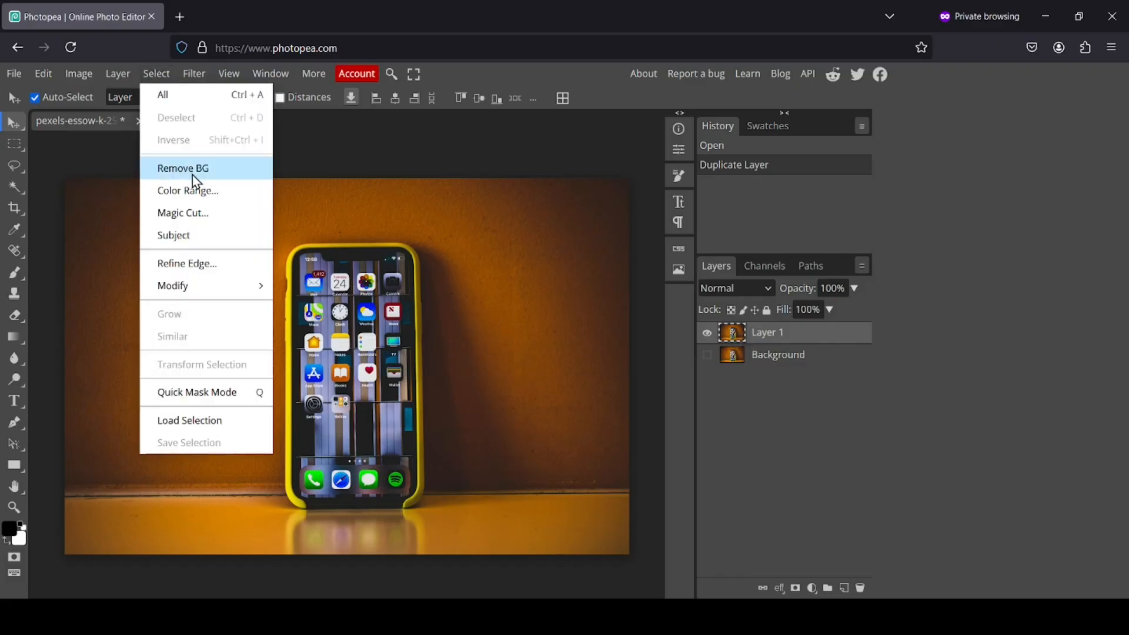
pyautogui.click(210, 181)
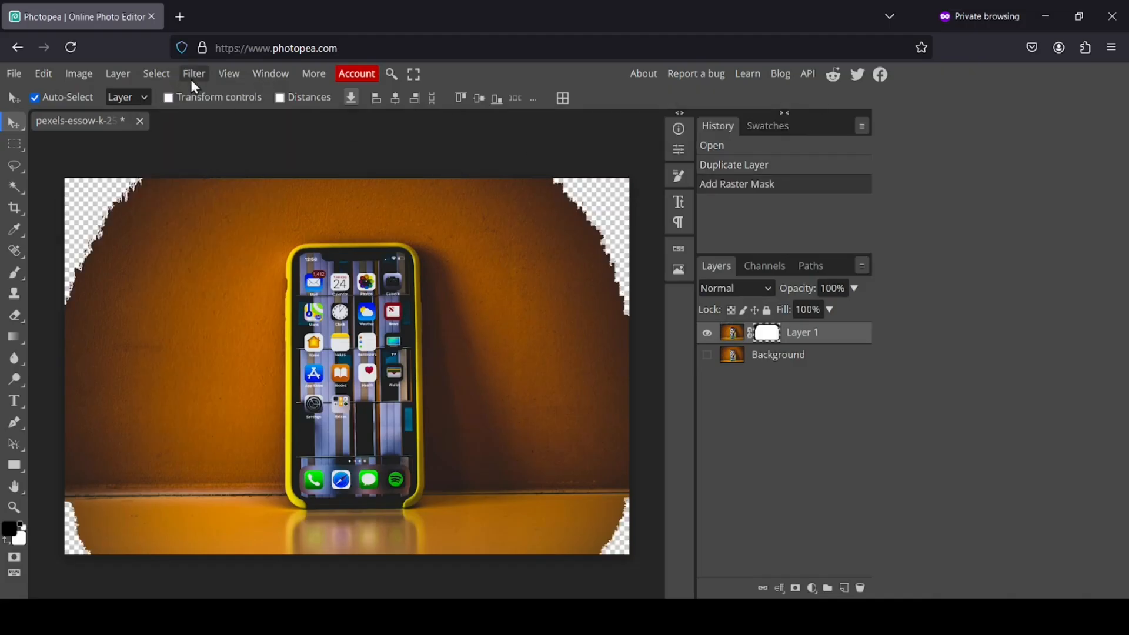
pyautogui.click(162, 75)
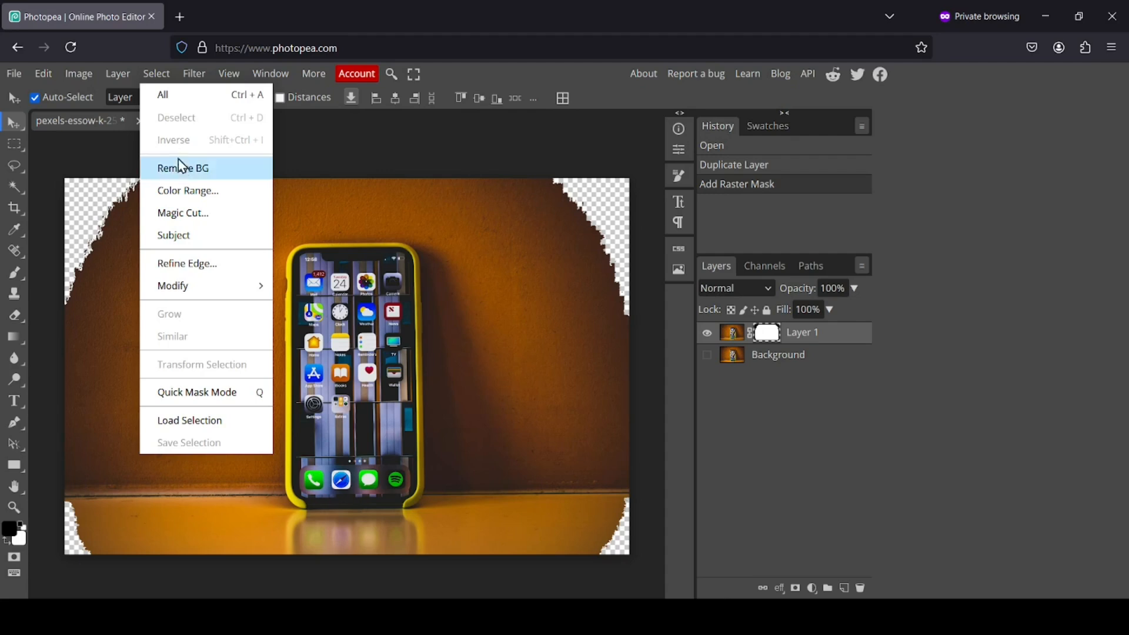
pyautogui.click(191, 170)
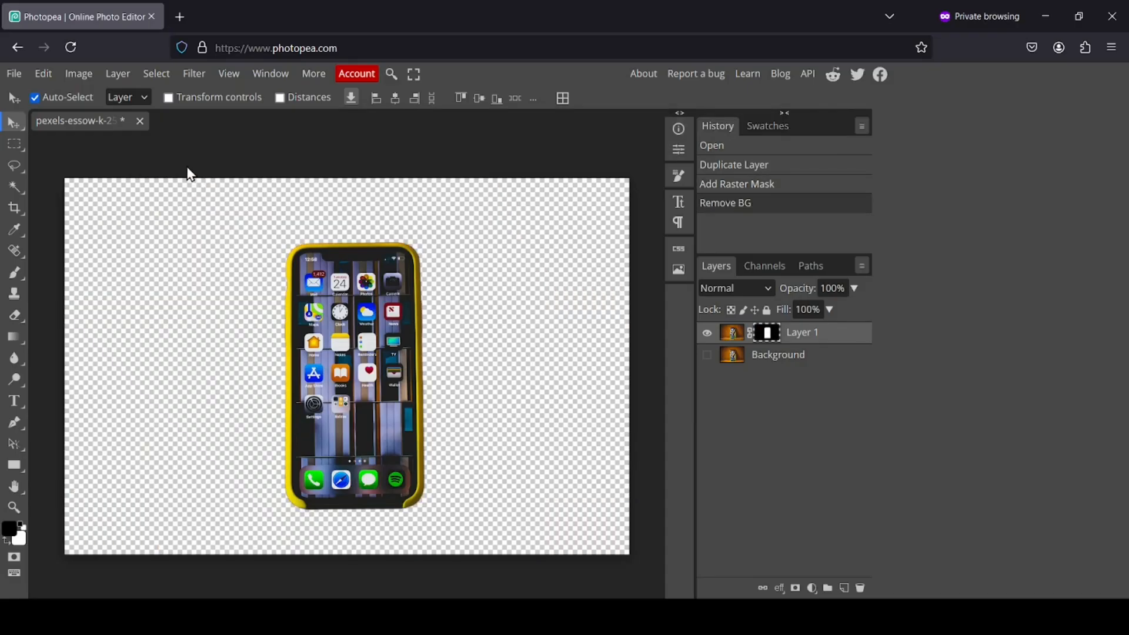
pyautogui.rightClick(772, 344)
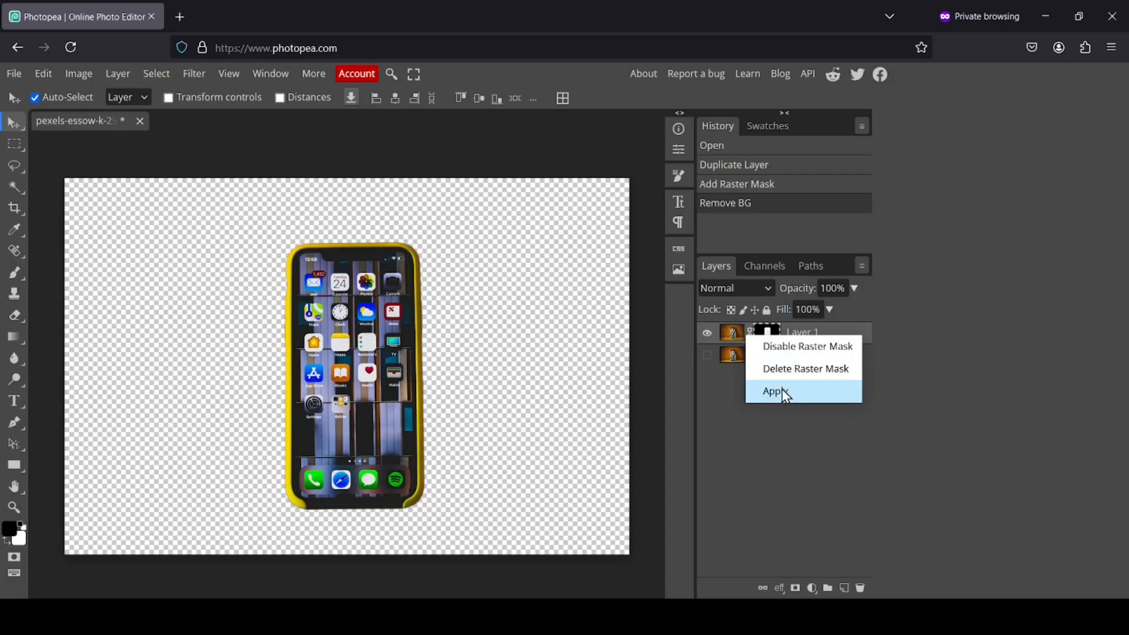
pyautogui.click(803, 395)
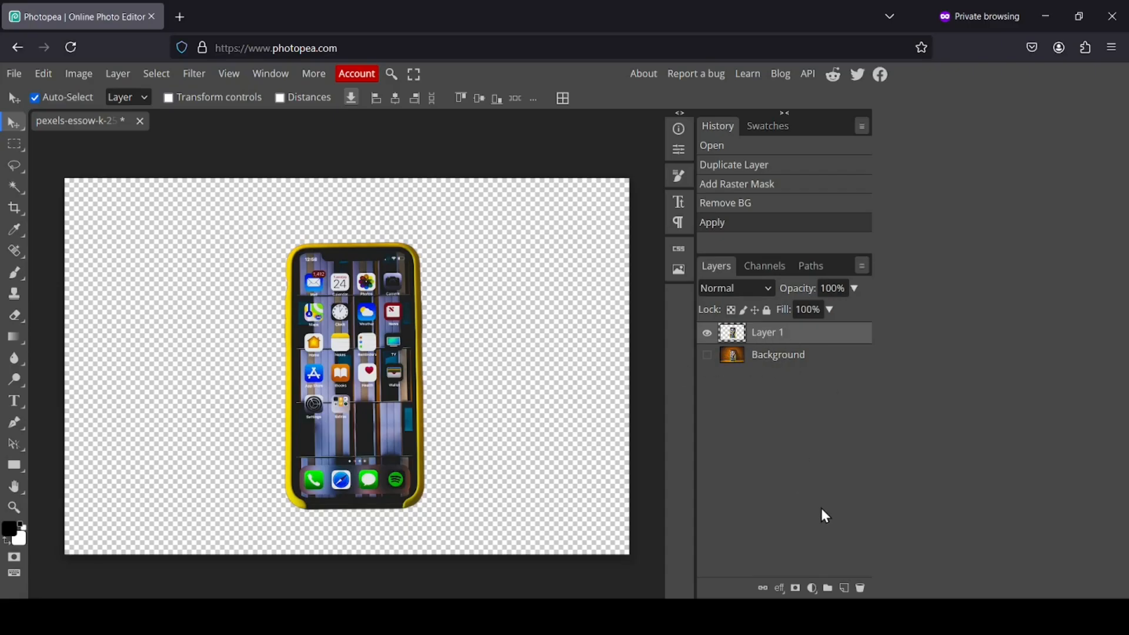
# Add a new Layer 2 beneath Layer 1 and hide the phone layer
pyautogui.click(844, 589)
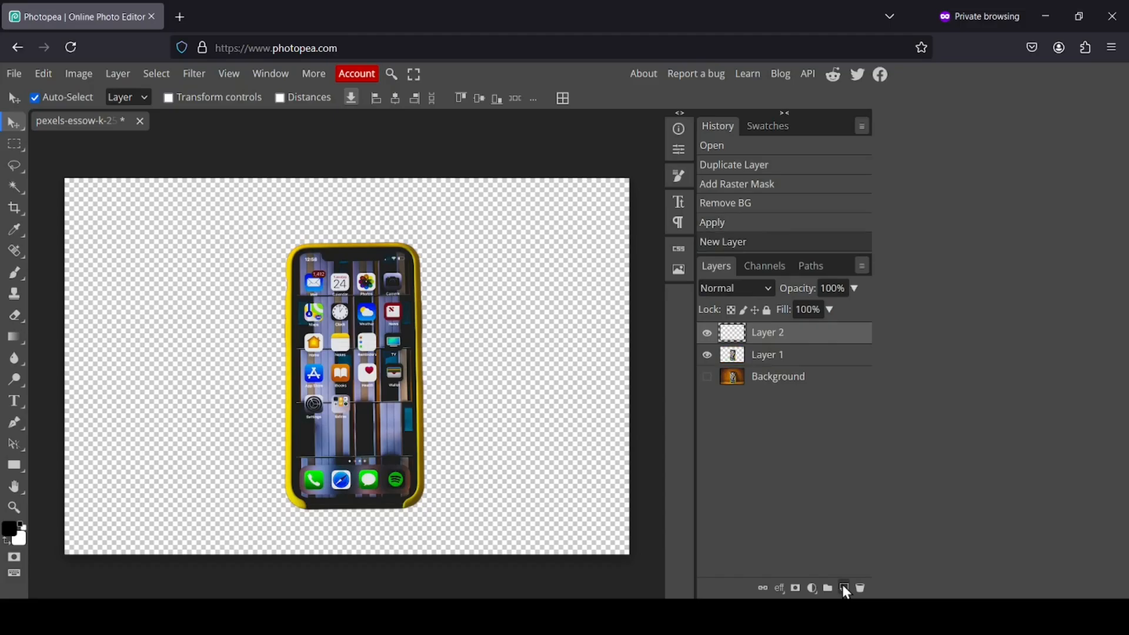
pyautogui.moveTo(739, 334); pyautogui.dragTo(739, 366)
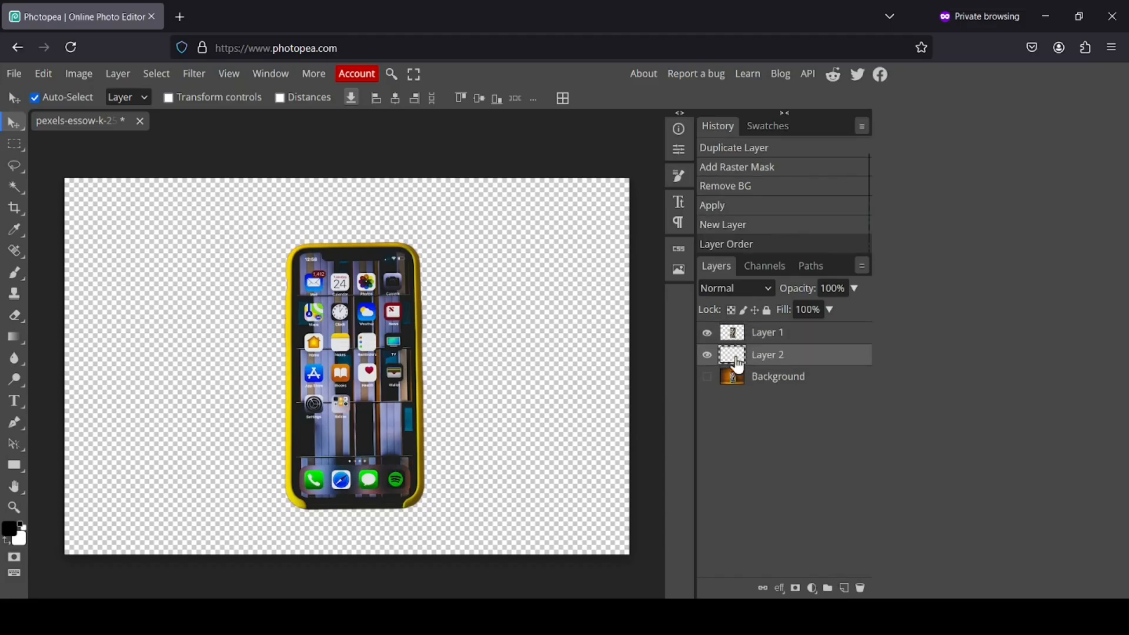
pyautogui.click(707, 334)
pyautogui.click(708, 334)
pyautogui.click(710, 333)
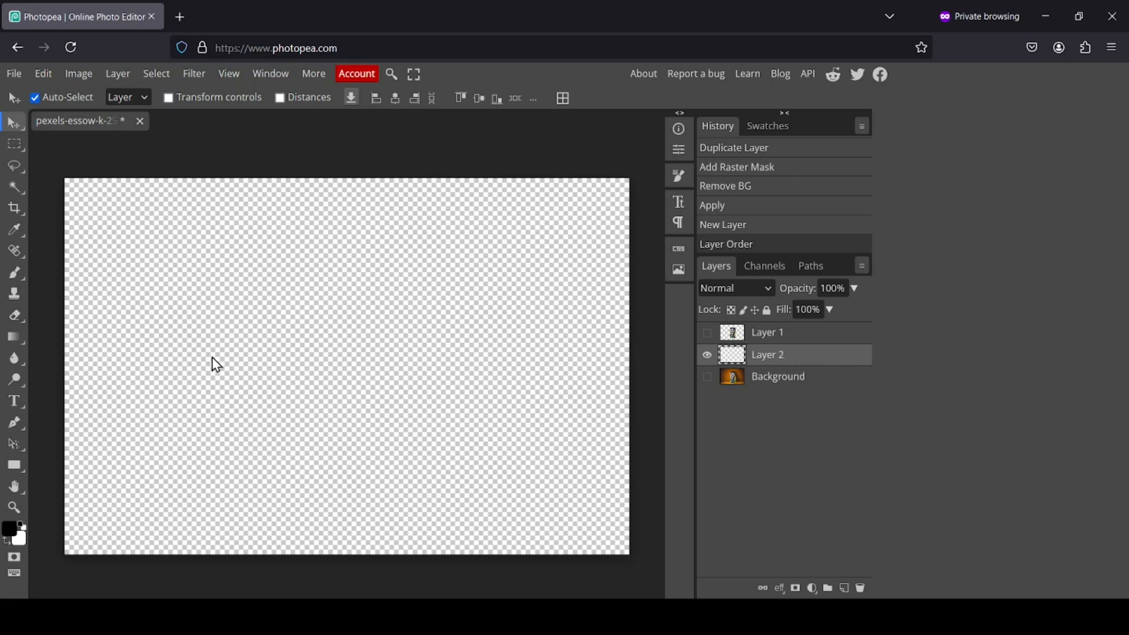
# Choose the Gradient tool with white foreground and light grey background colours
pyautogui.click(12, 337)
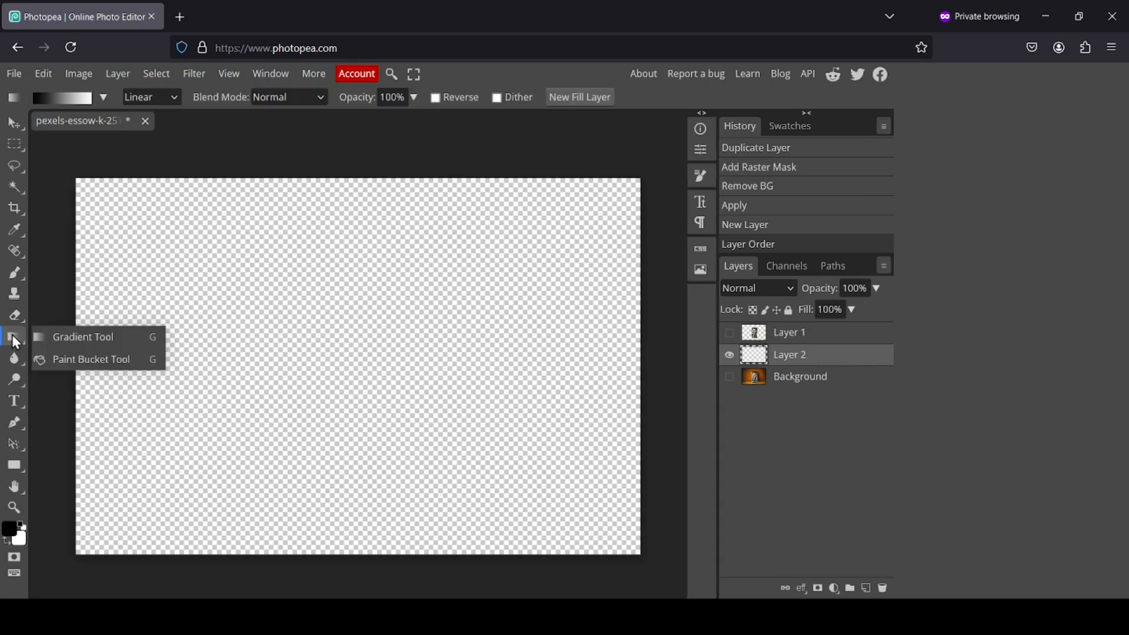
pyautogui.click(71, 336)
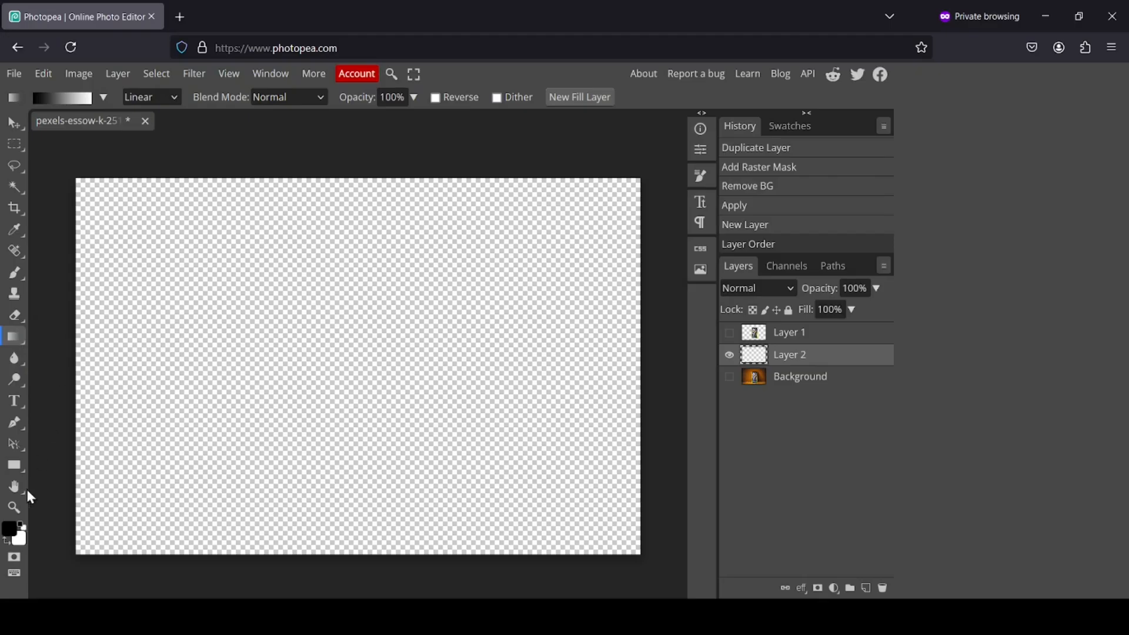
pyautogui.click(20, 525)
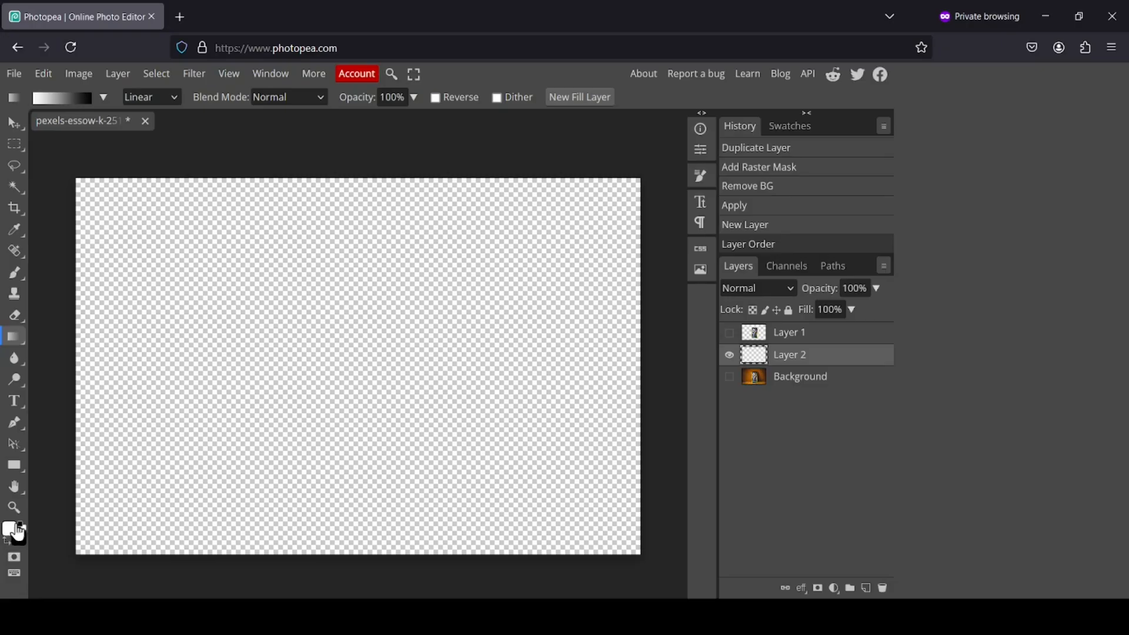
pyautogui.click(21, 544)
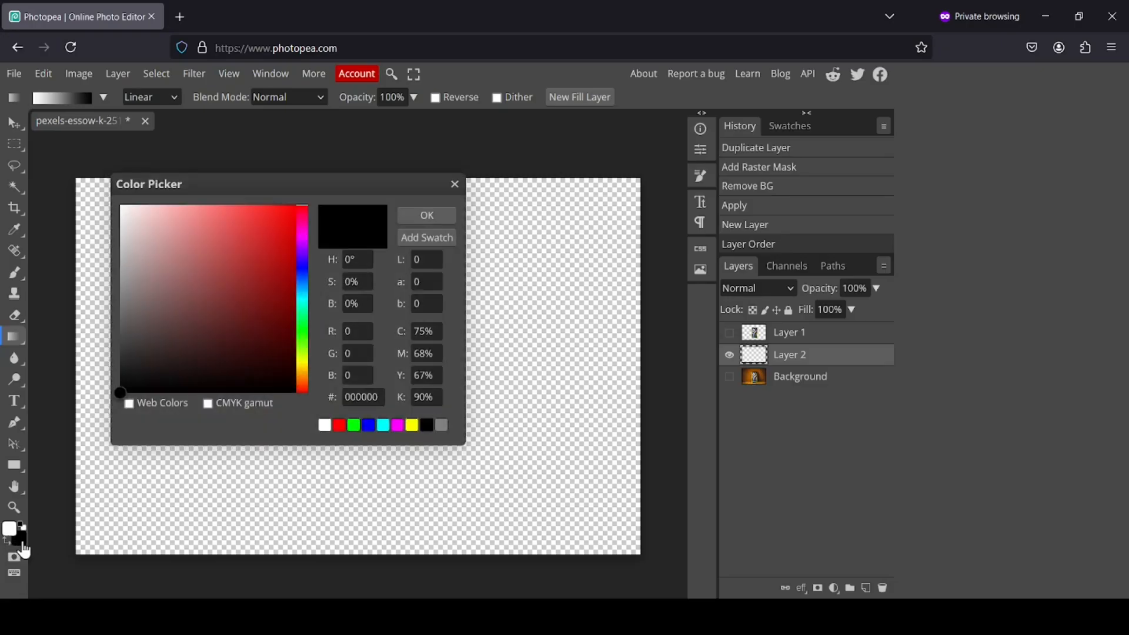
pyautogui.moveTo(152, 253); pyautogui.dragTo(108, 249)
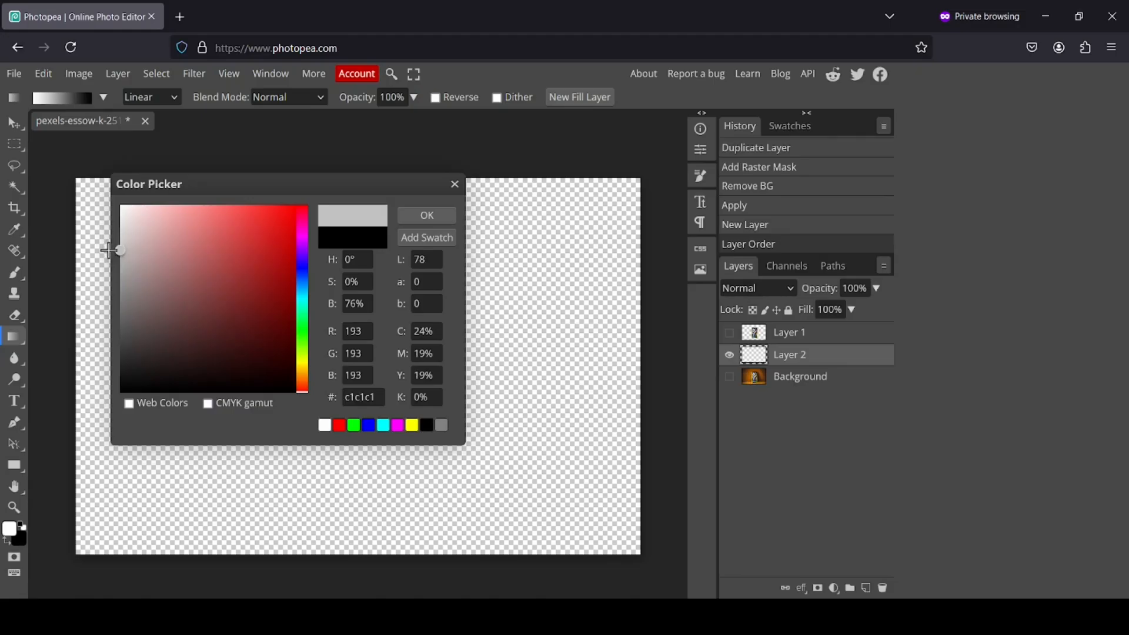
pyautogui.click(408, 219)
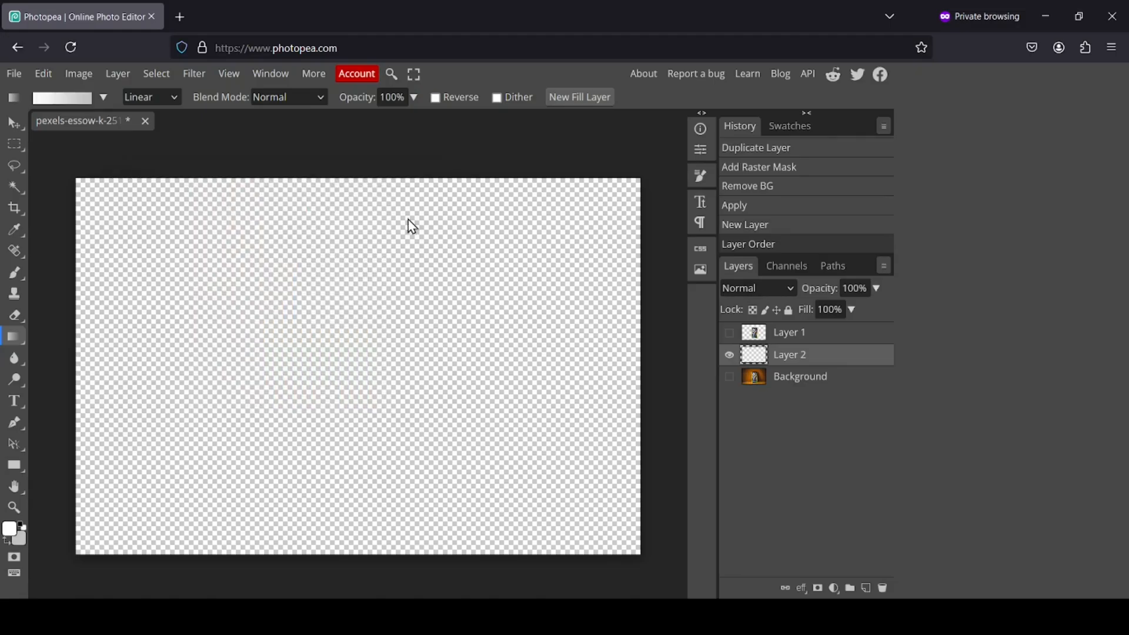
# Fill Layer 2 with a radial white-to-grey gradient from the centre, then show the phone again
pyautogui.click(174, 97)
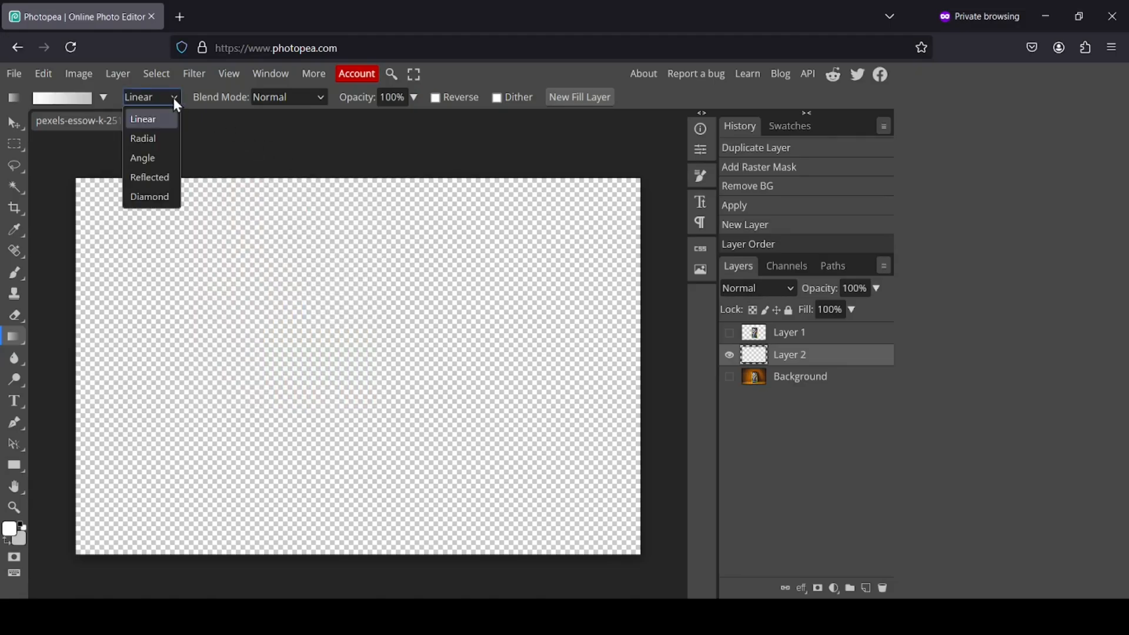
pyautogui.click(156, 141)
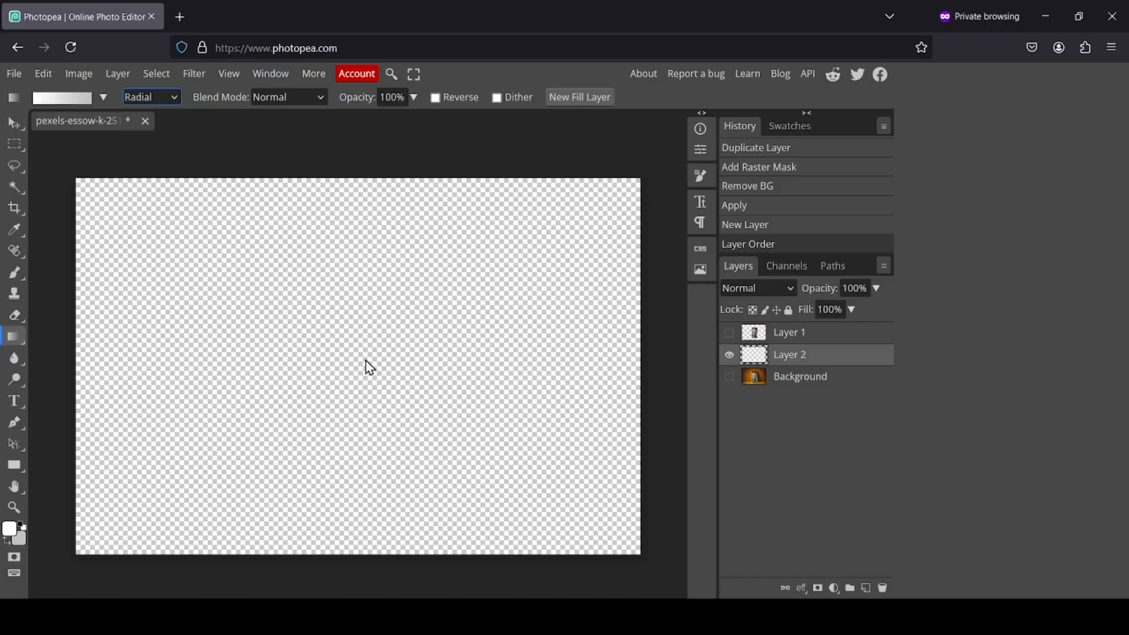
pyautogui.moveTo(366, 356); pyautogui.dragTo(653, 565)
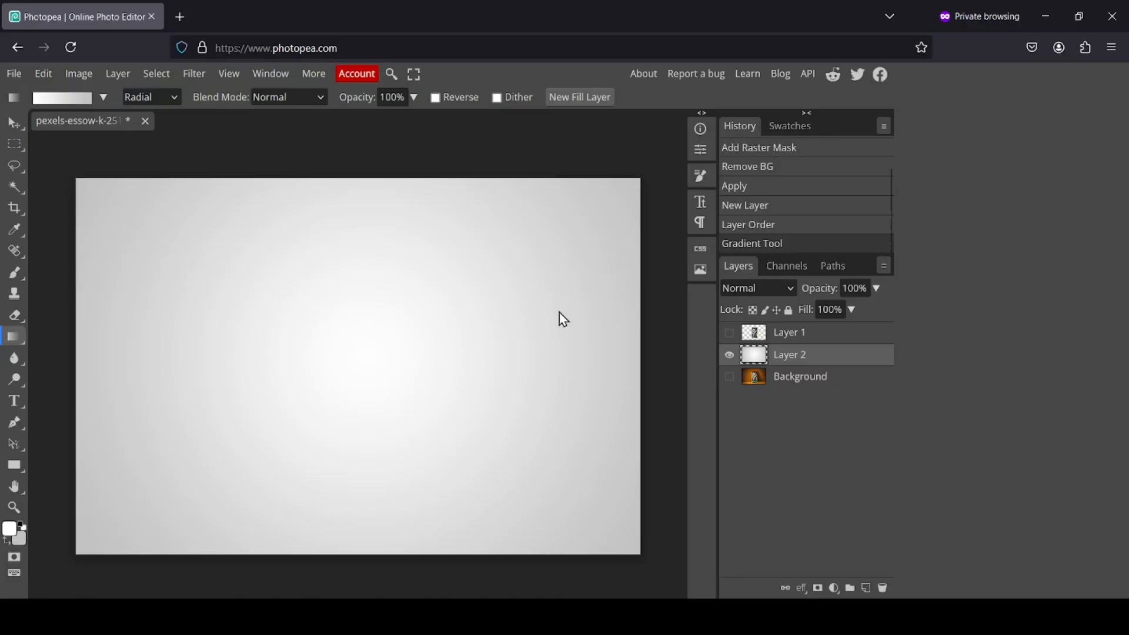
pyautogui.click(729, 333)
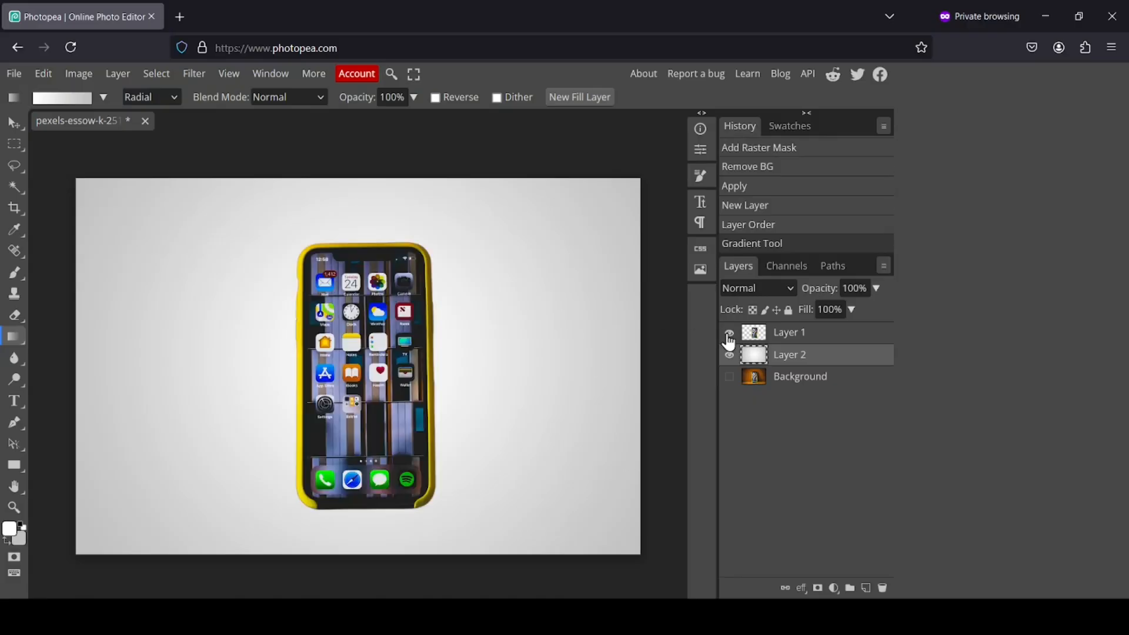
# Scale the phone on Layer 1 down to 66.41% and move it higher on the canvas
pyautogui.click(770, 341)
pyautogui.click(15, 122)
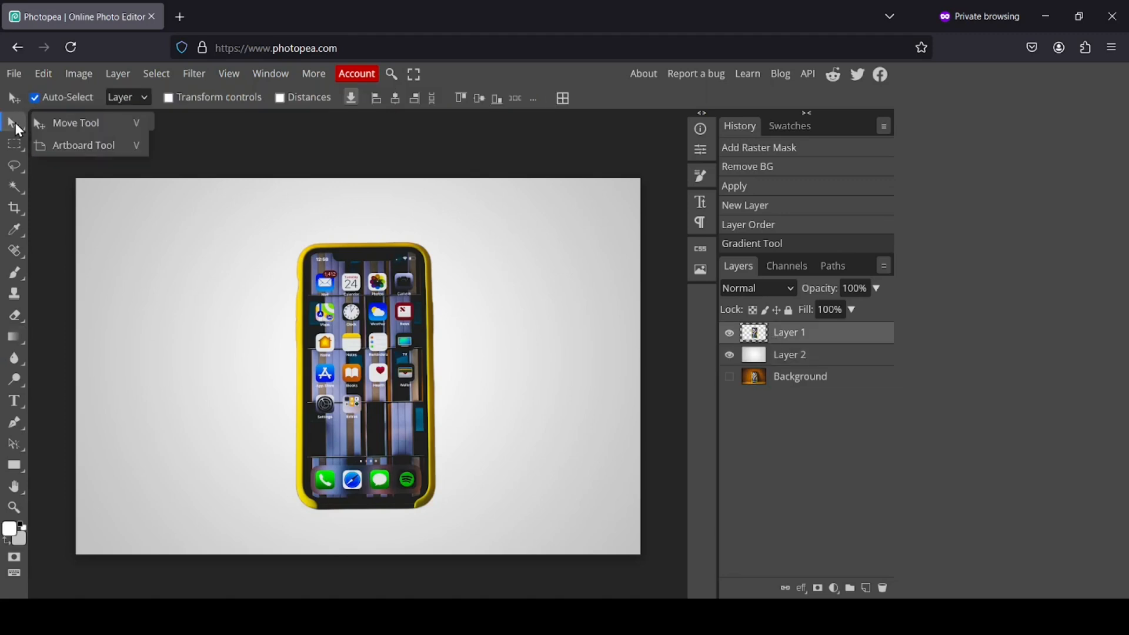
pyautogui.click(91, 125)
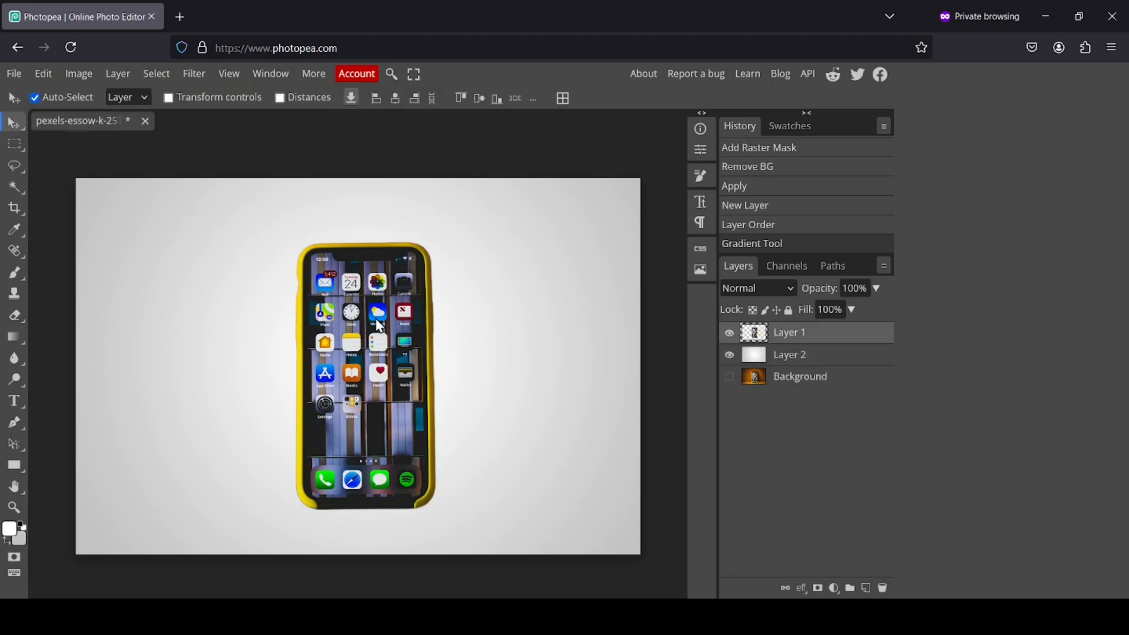
pyautogui.moveTo(380, 327)
pyautogui.mouseDown()
pyautogui.moveTo(377, 317)
pyautogui.moveTo(395, 325)
pyautogui.moveTo(383, 321)
pyautogui.mouseUp()
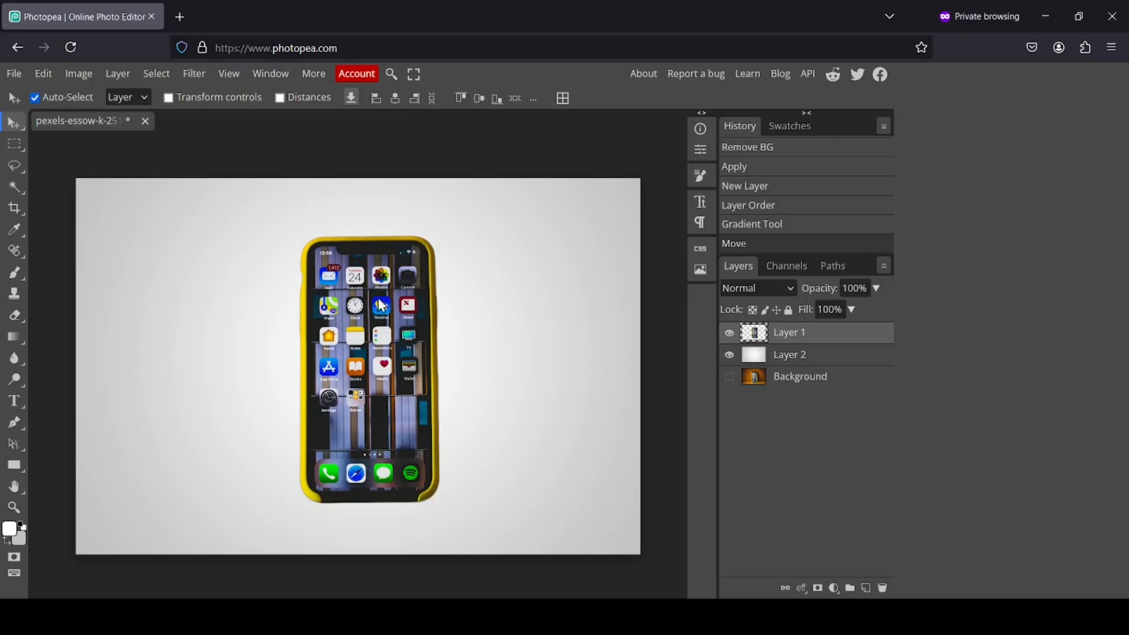
pyautogui.click(225, 99)
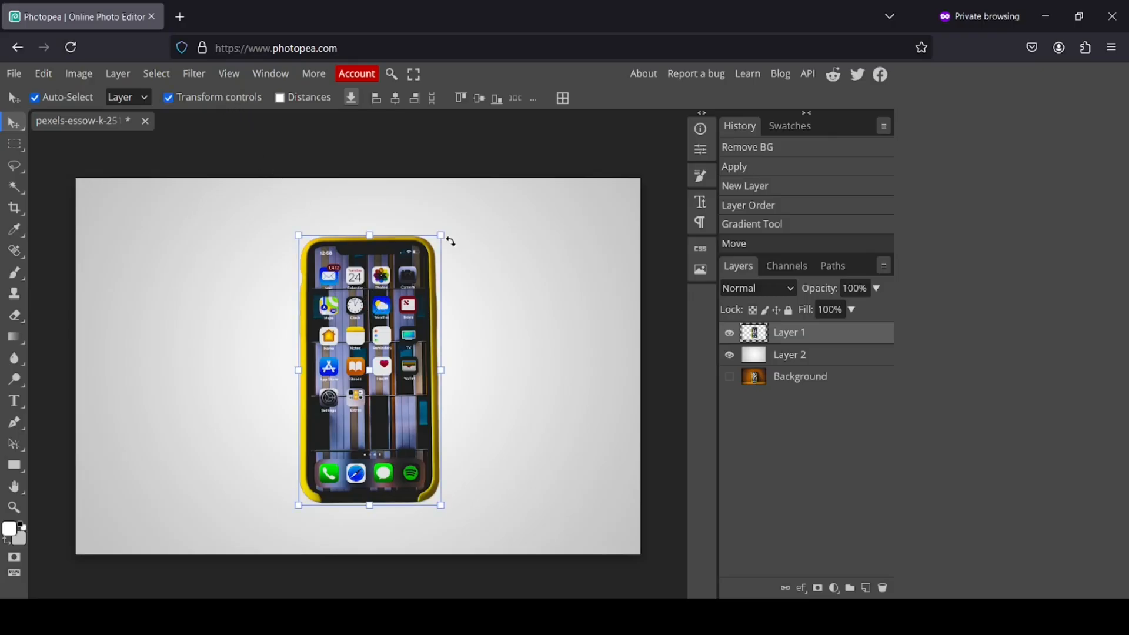
pyautogui.moveTo(444, 238); pyautogui.dragTo(394, 331)
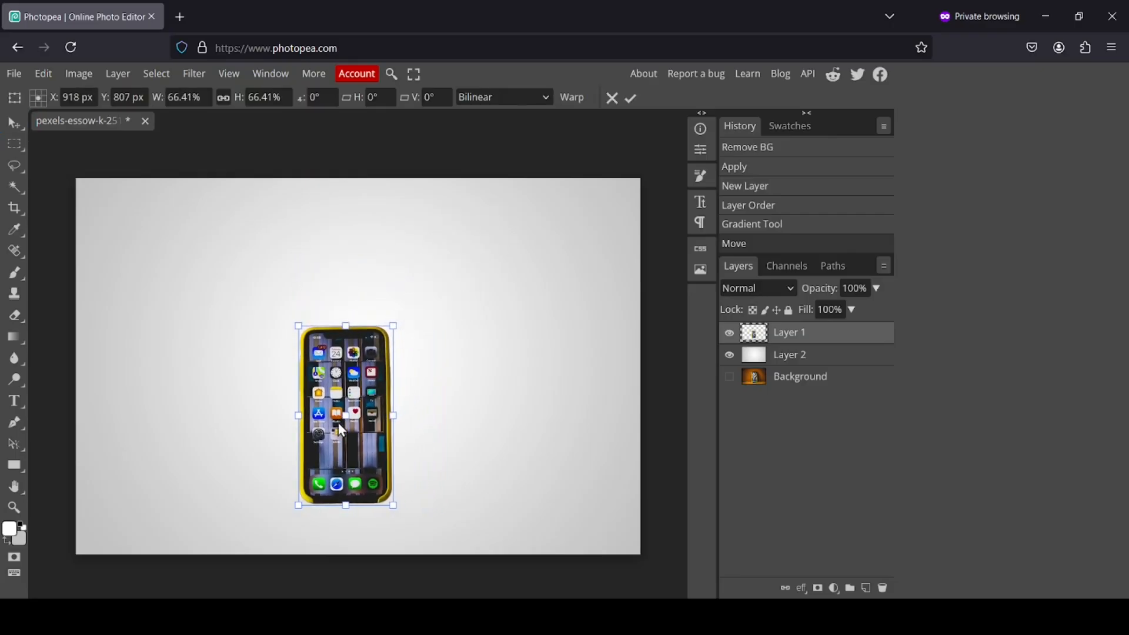
pyautogui.moveTo(337, 423); pyautogui.dragTo(347, 326)
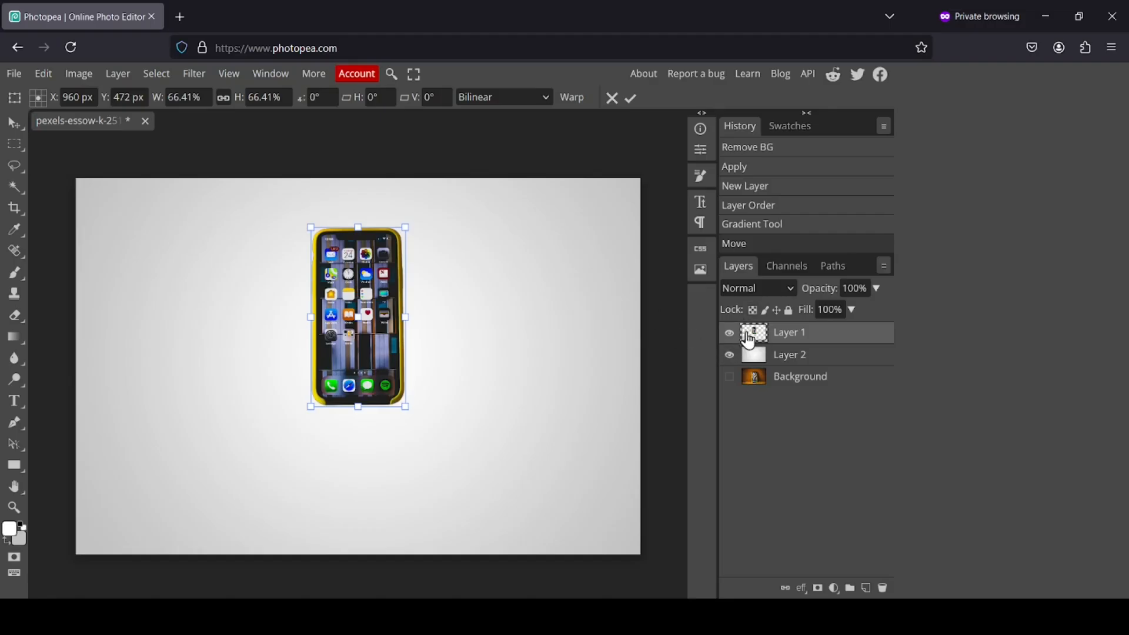
pyautogui.press('Return')
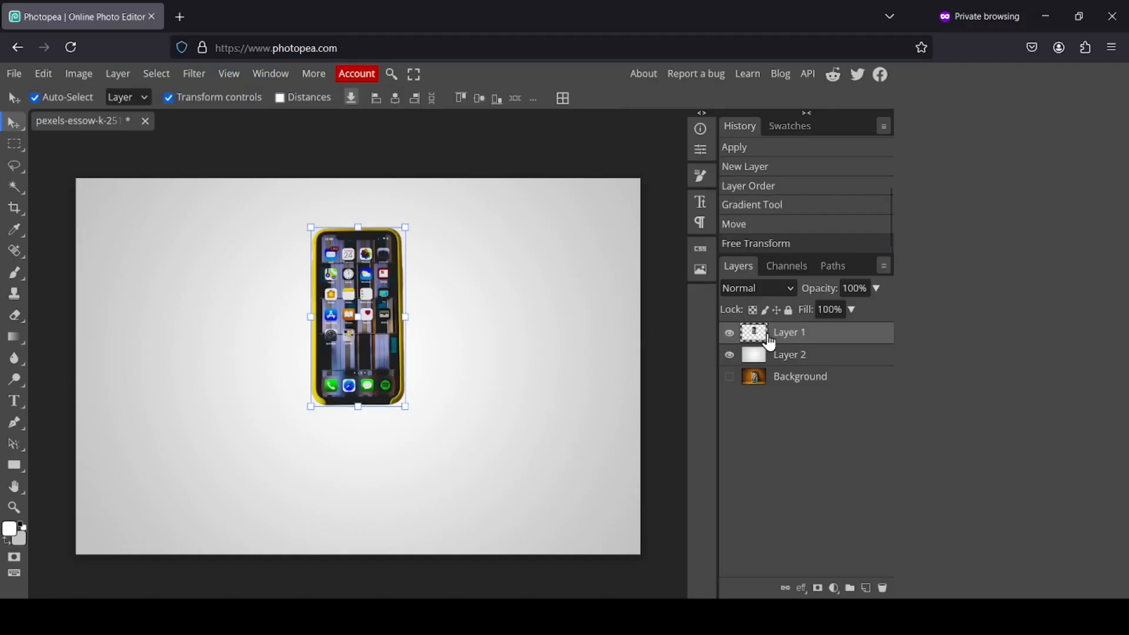
# Duplicate the phone layer and flip the copy vertically
pyautogui.rightClick(758, 332)
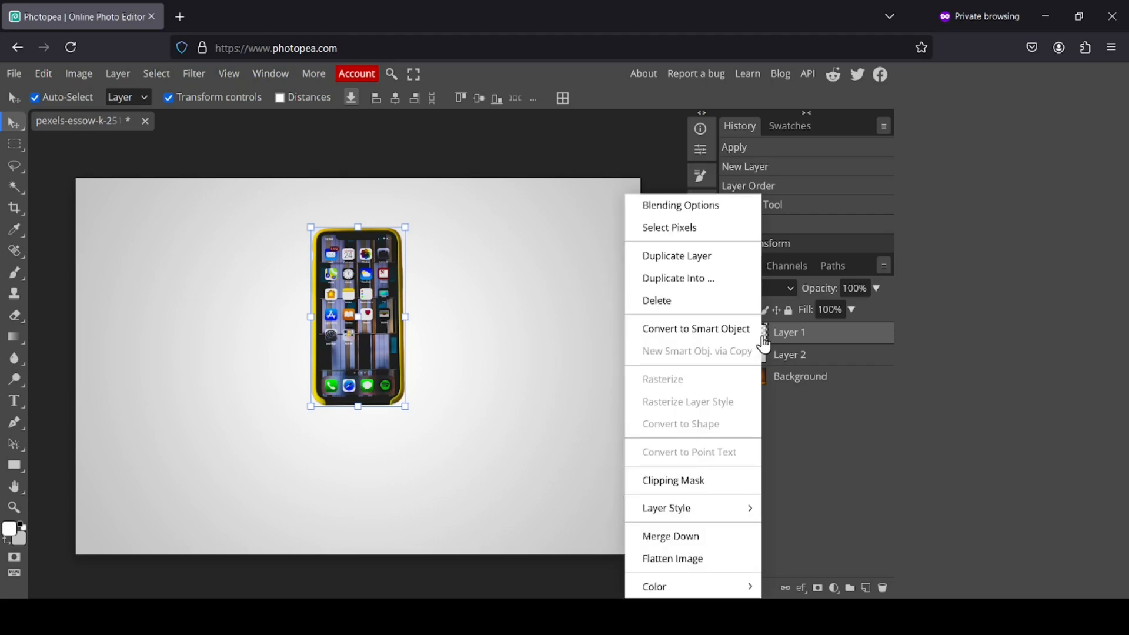
pyautogui.click(729, 256)
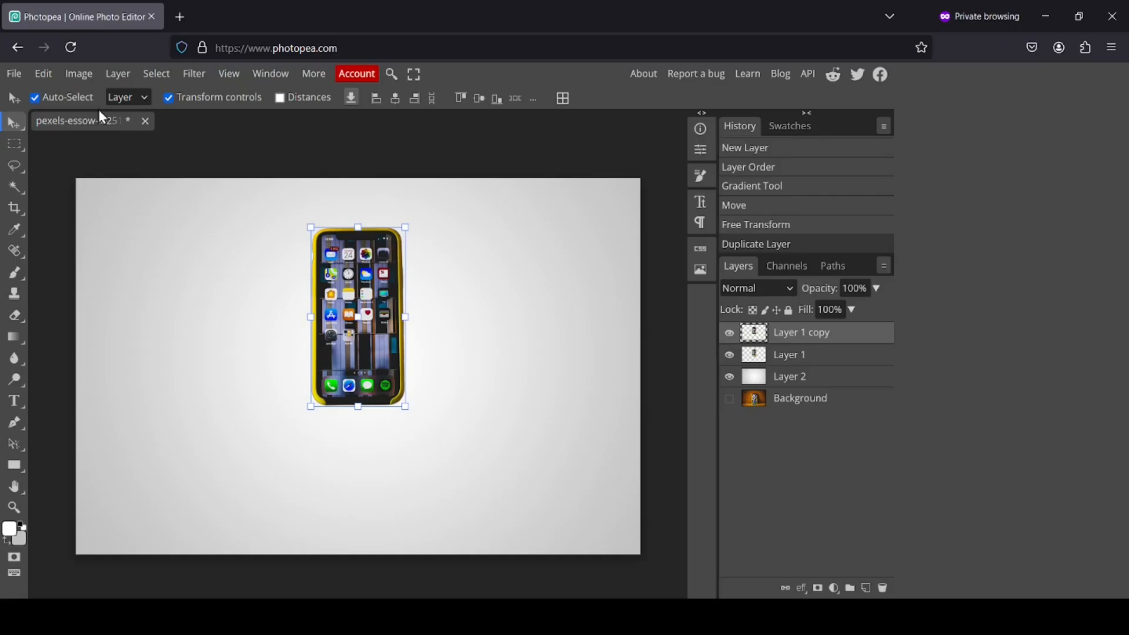
pyautogui.click(44, 75)
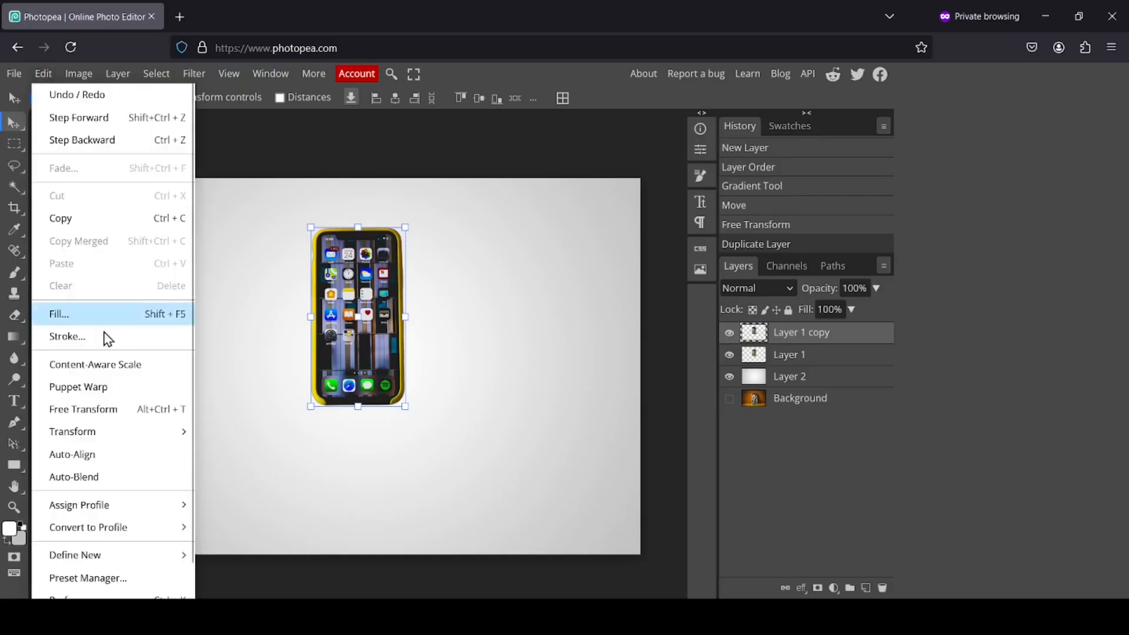
pyautogui.moveTo(115, 436)
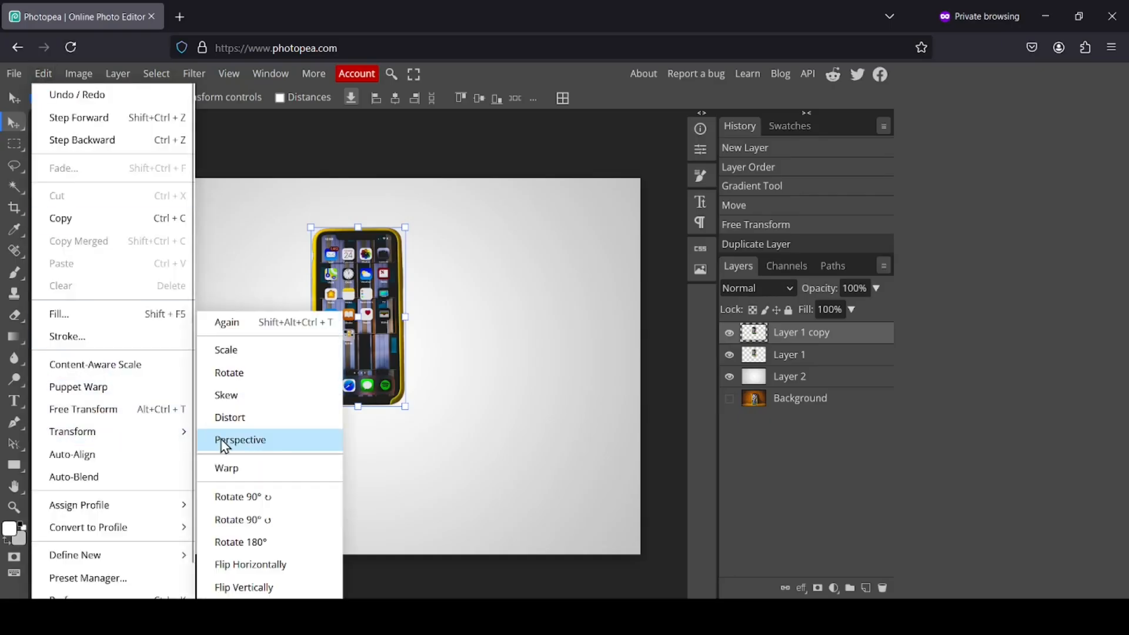
pyautogui.click(269, 589)
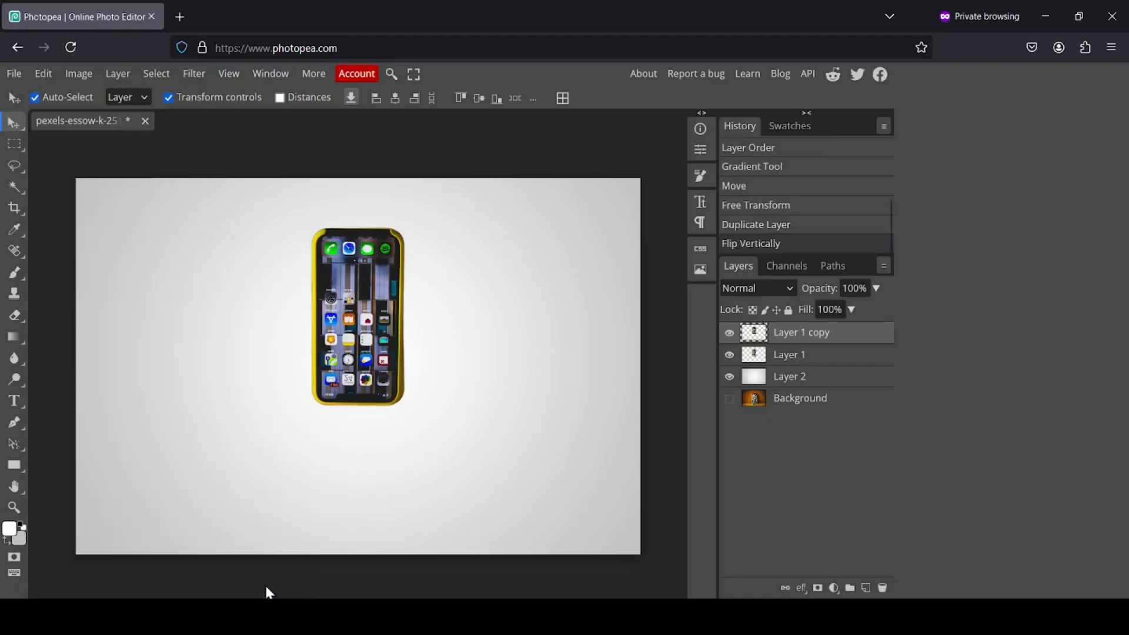
pyautogui.click(729, 334)
pyautogui.click(730, 335)
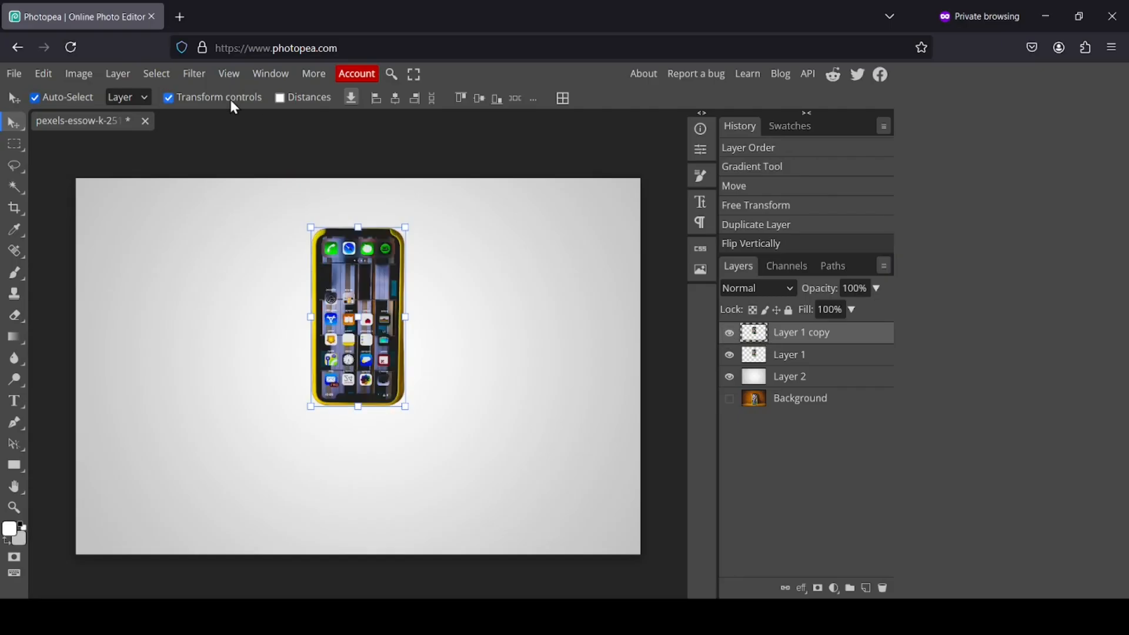
# Move the flipped copy down so it sits directly beneath the original phone
pyautogui.click(201, 102)
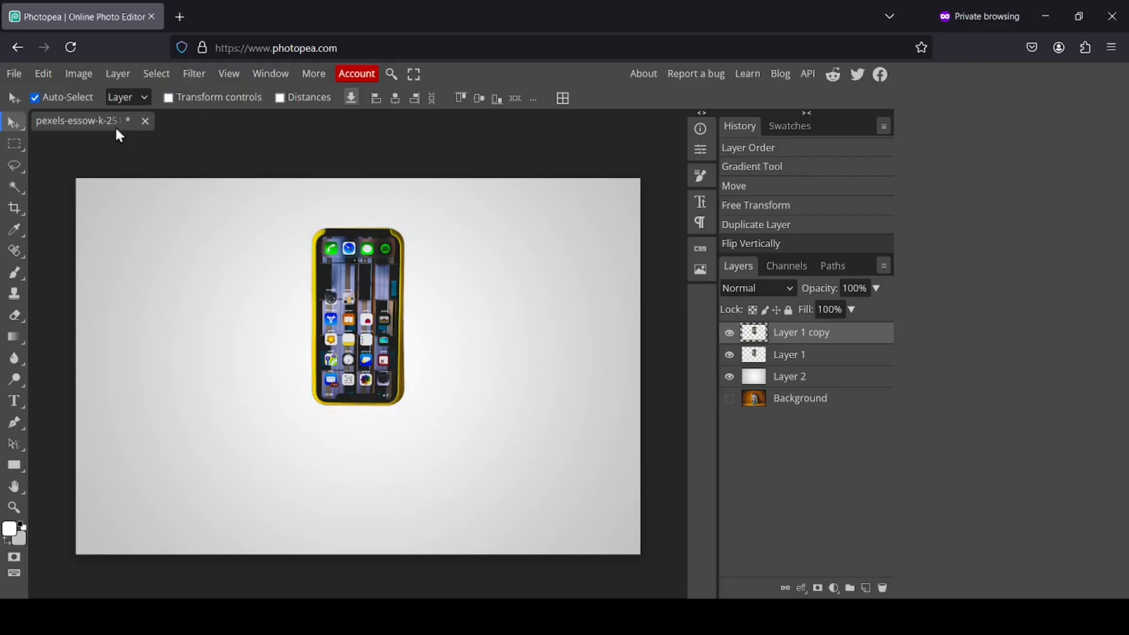
pyautogui.click(14, 123)
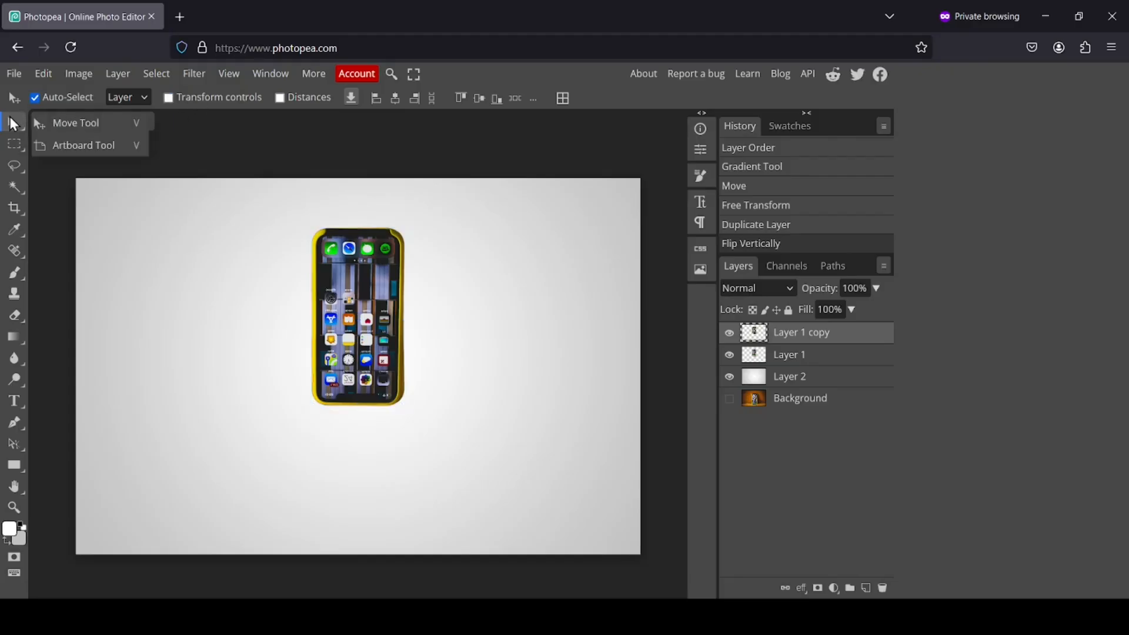
pyautogui.click(235, 129)
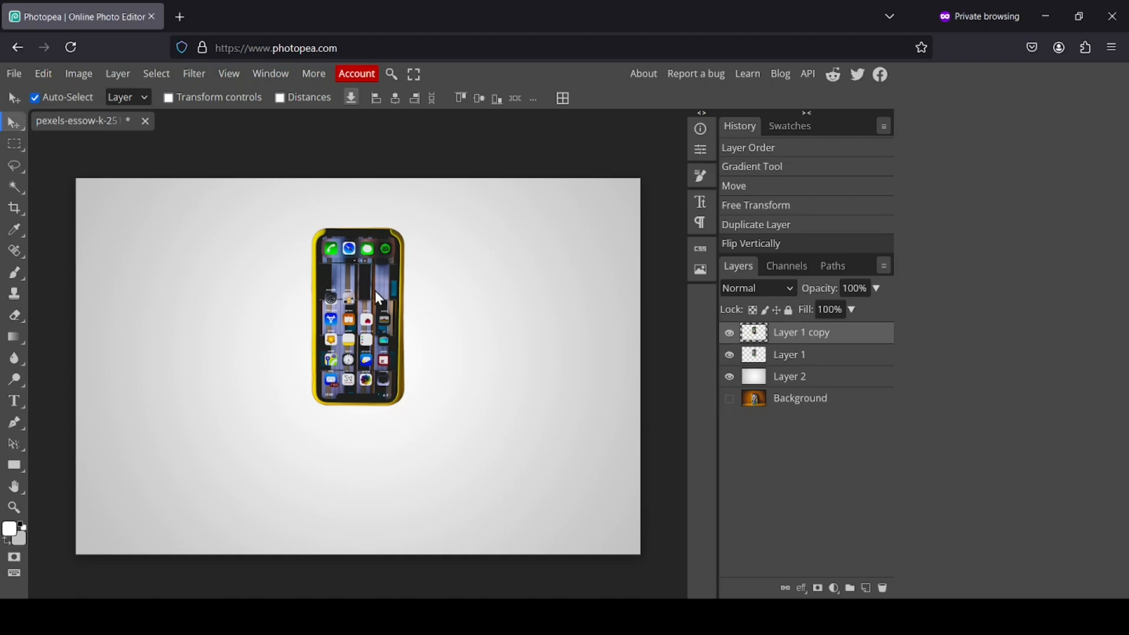
pyautogui.moveTo(375, 291); pyautogui.dragTo(388, 468)
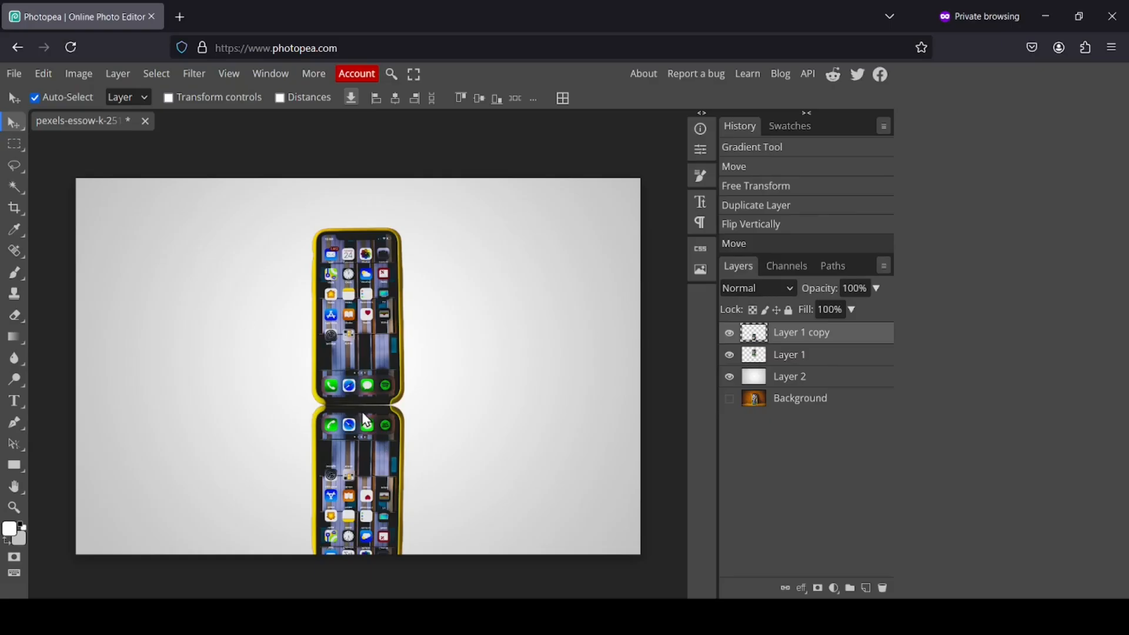
# Zoom in on the seam and rotate the flipped copy by -0.8°
pyautogui.click(14, 507)
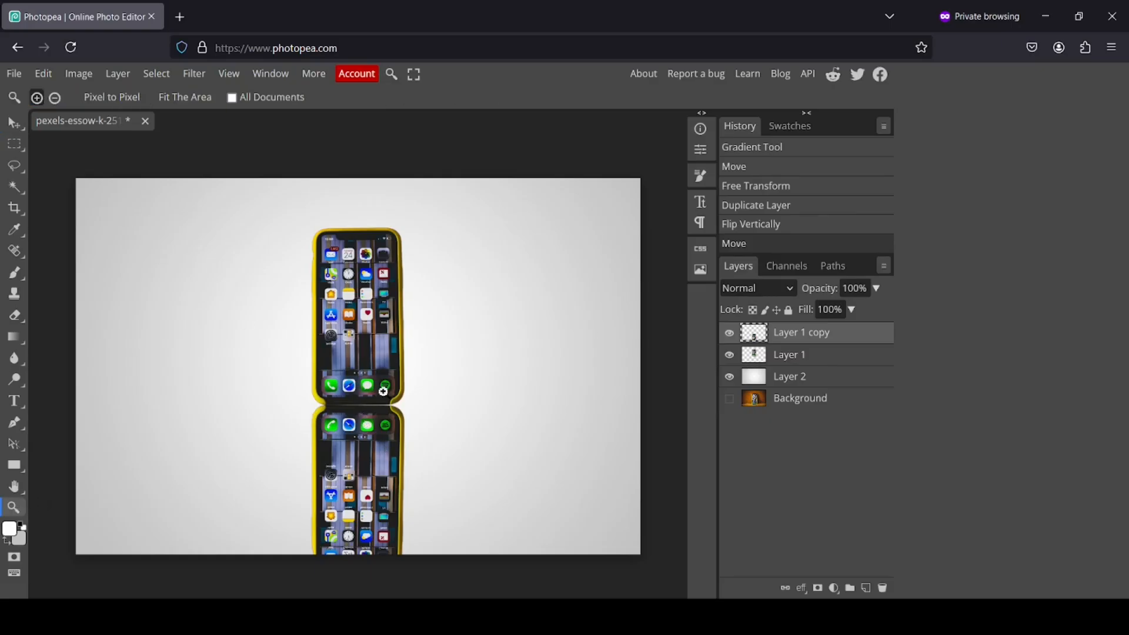
pyautogui.click(361, 407)
pyautogui.click(361, 407)
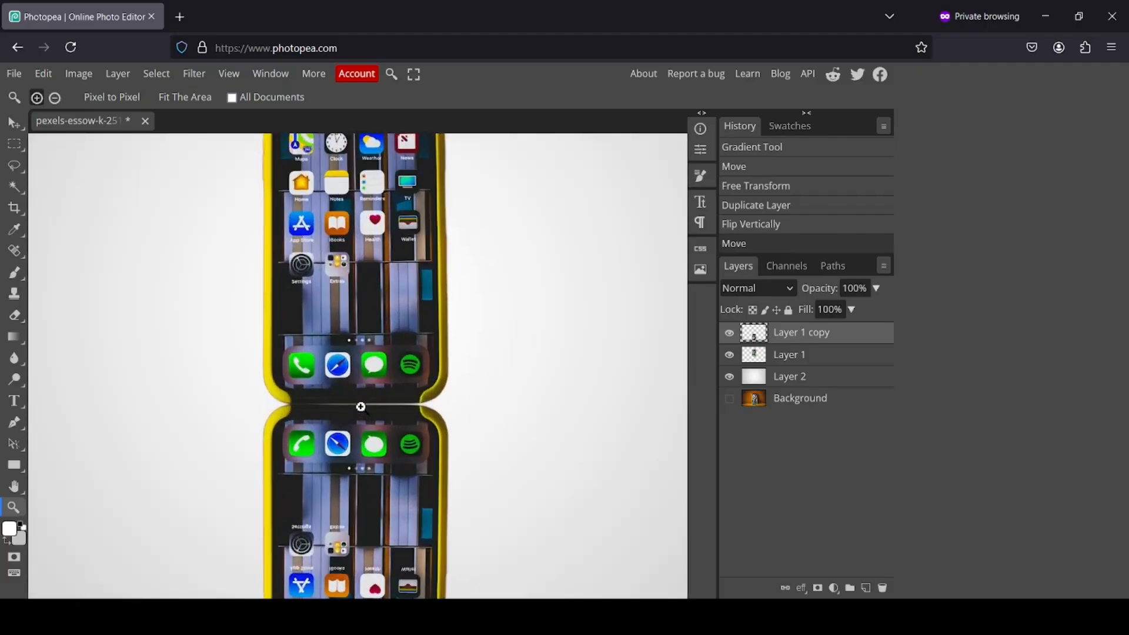
pyautogui.press('v')
pyautogui.click(50, 81)
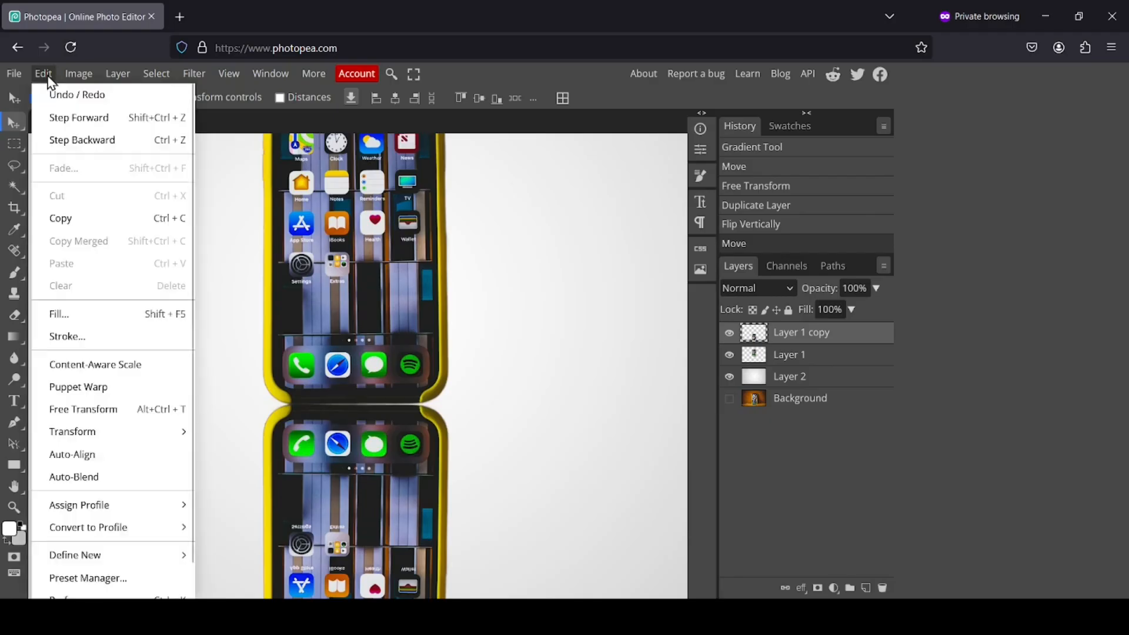
pyautogui.moveTo(115, 438)
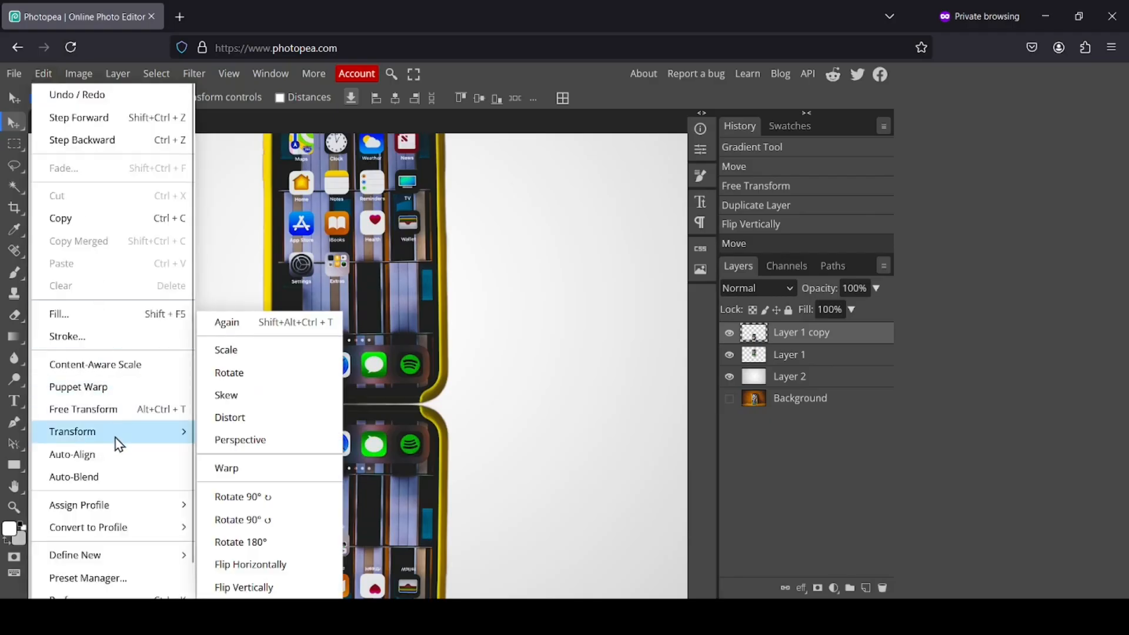
pyautogui.click(242, 375)
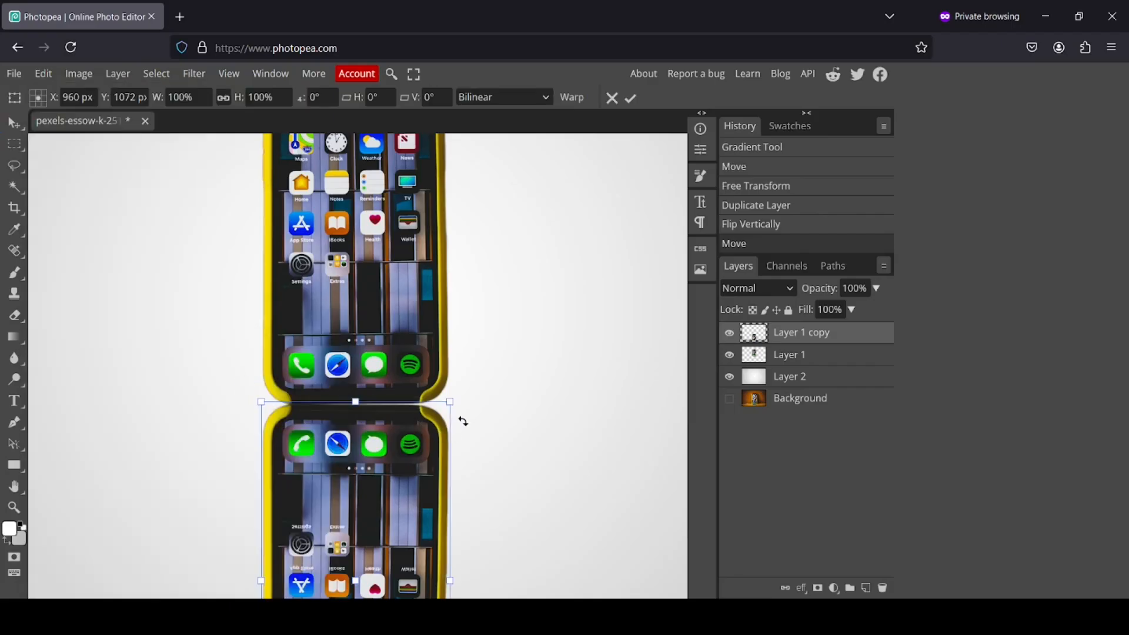
pyautogui.moveTo(464, 421); pyautogui.dragTo(461, 421)
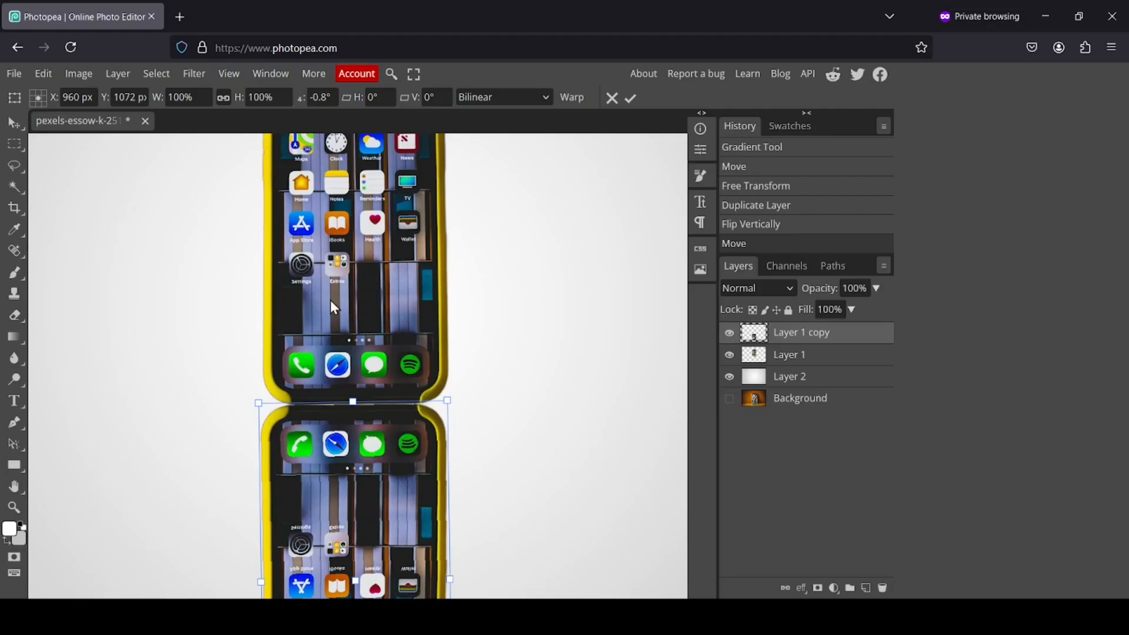
pyautogui.click(18, 127)
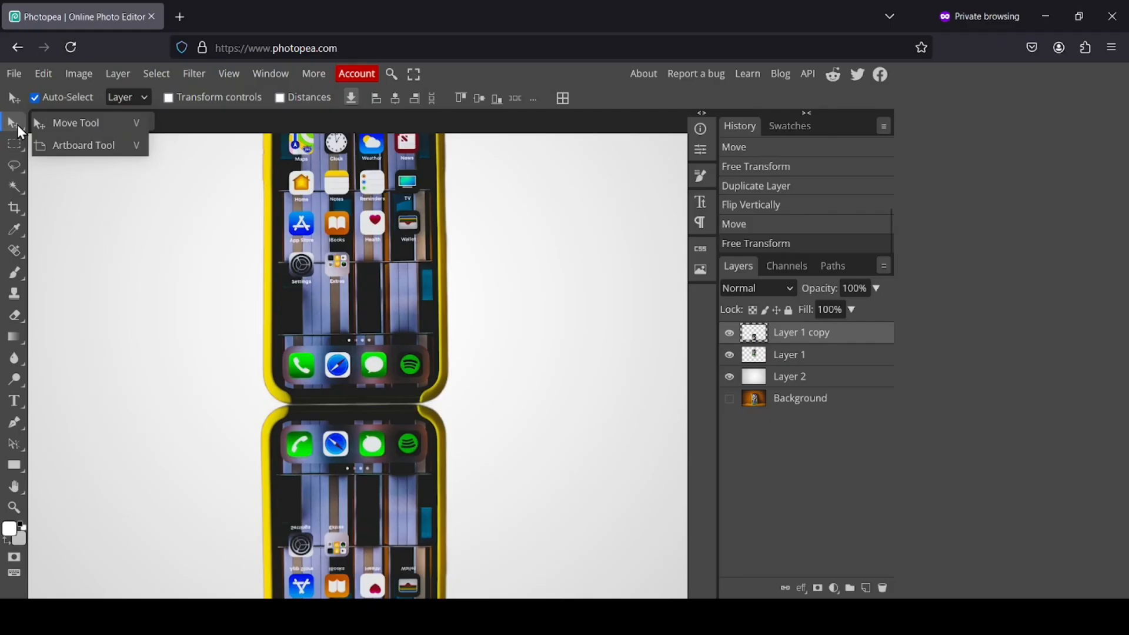
# Nudge the flipped copy up so it meets the original phone's bottom edge
pyautogui.click(366, 466)
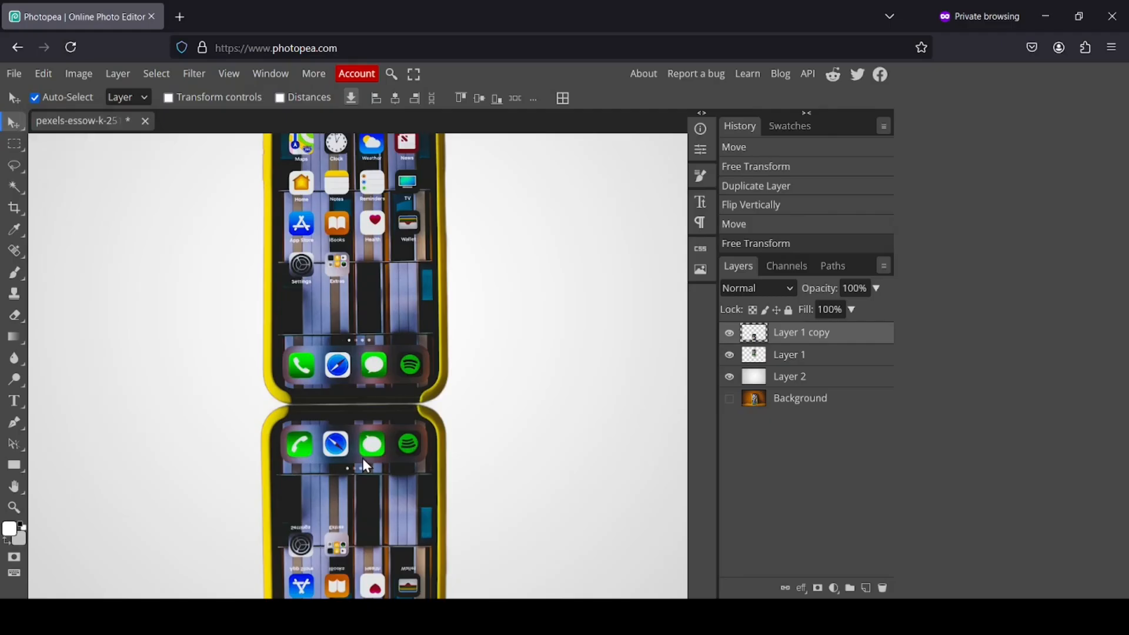
pyautogui.moveTo(366, 466); pyautogui.dragTo(362, 457)
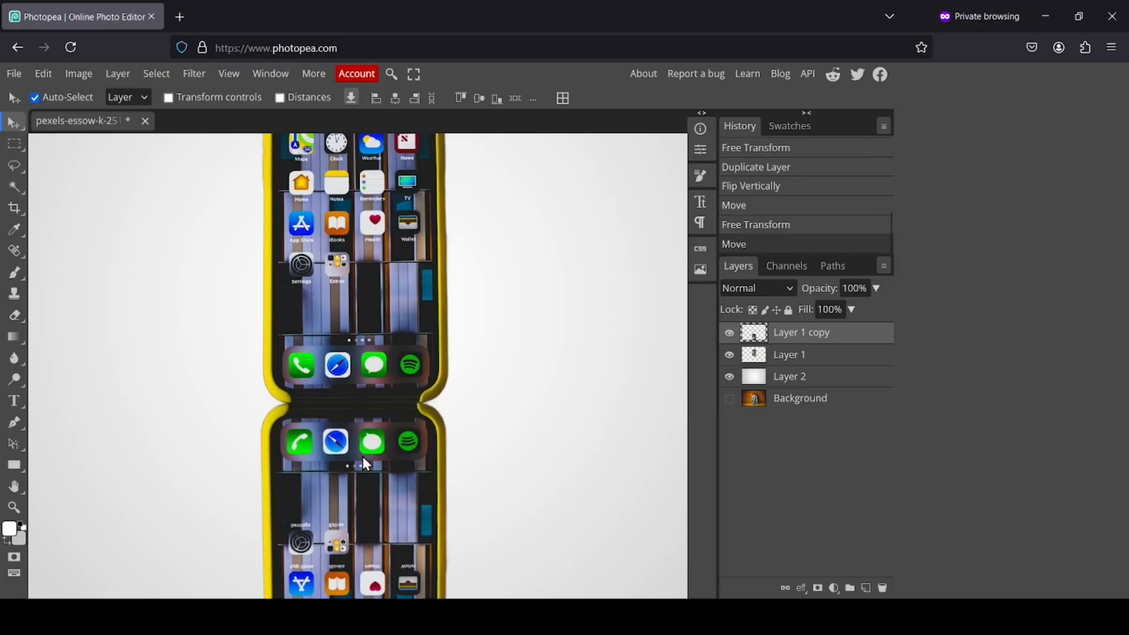
pyautogui.click(14, 508)
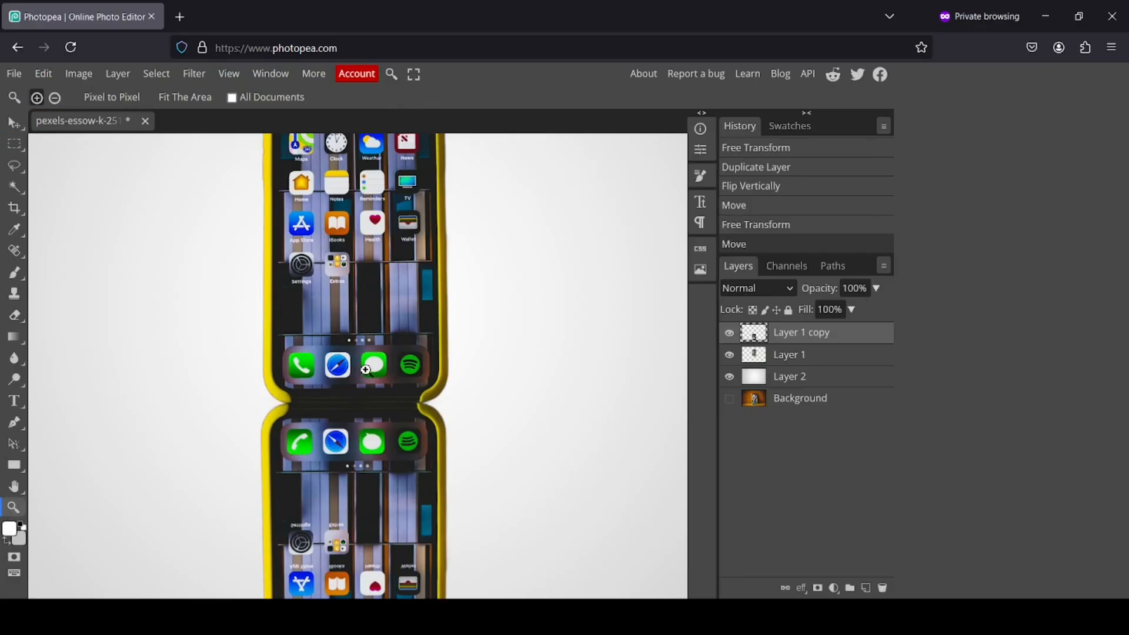
# Fit the whole image in the window and toggle Layer 1 copy's visibility to compare
pyautogui.rightClick(365, 370)
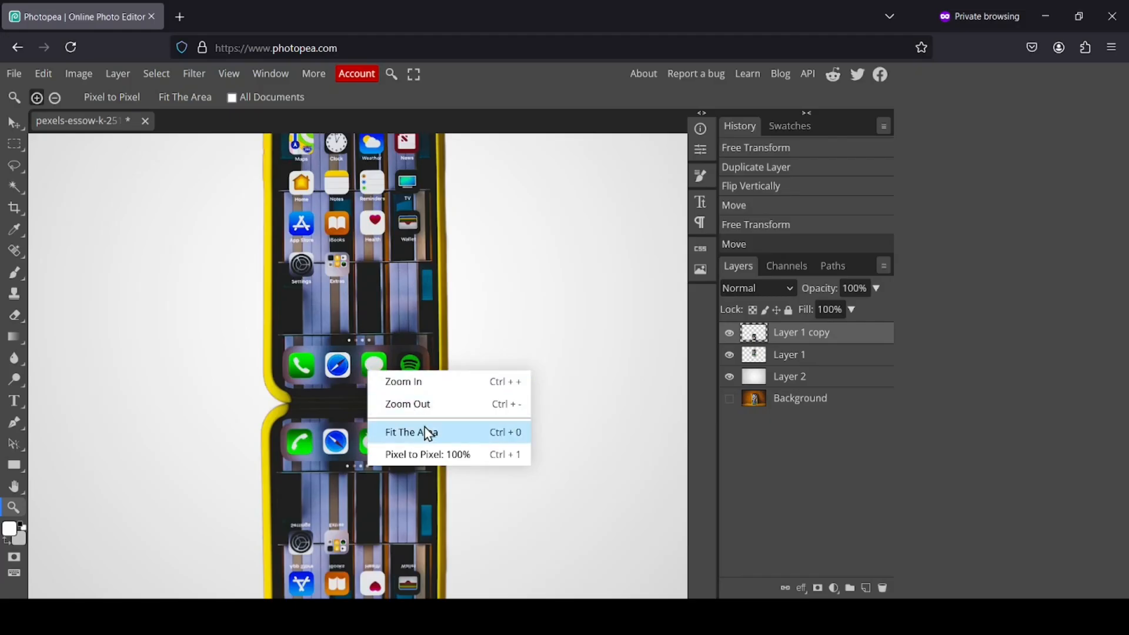
pyautogui.click(438, 442)
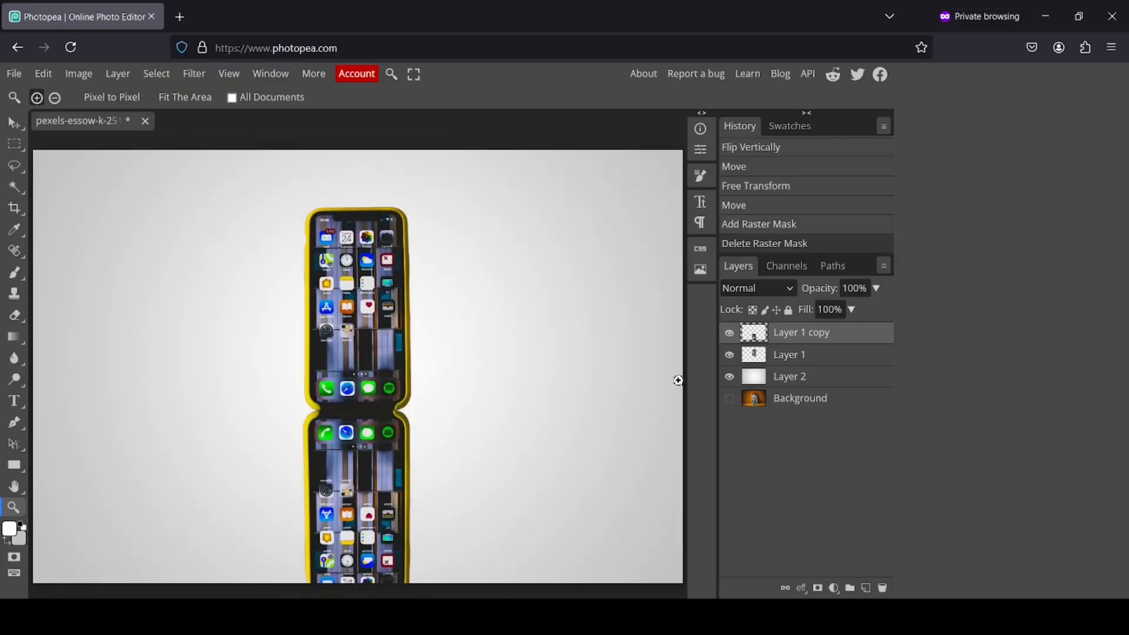
pyautogui.click(730, 333)
pyautogui.click(730, 334)
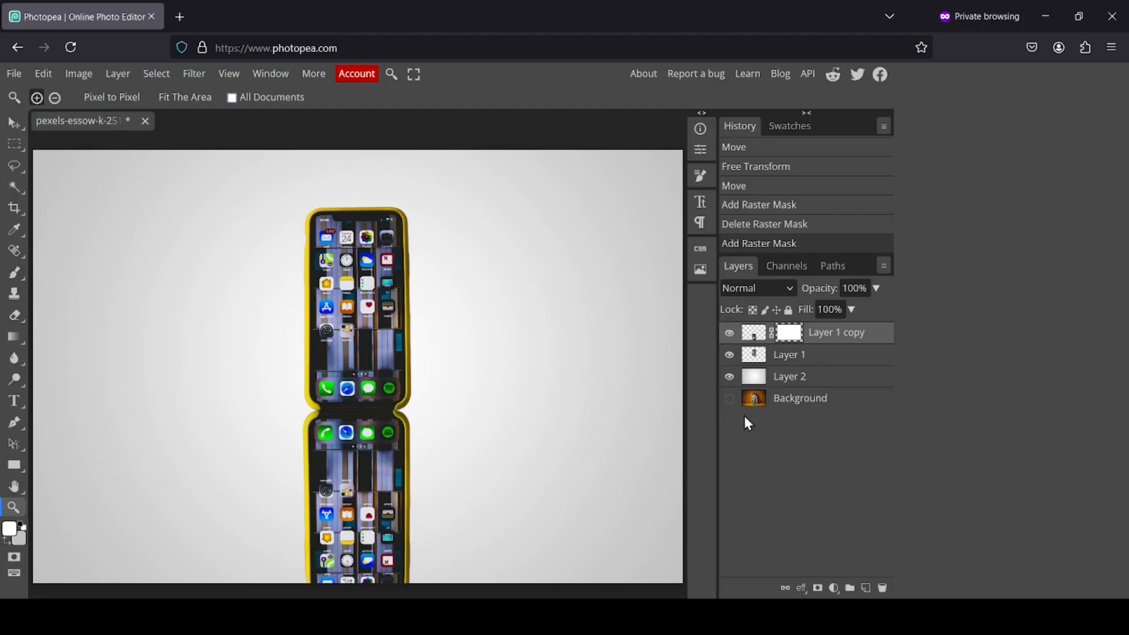
# Select the Brush tool with black as the painting colour and a 195 px size
pyautogui.click(16, 277)
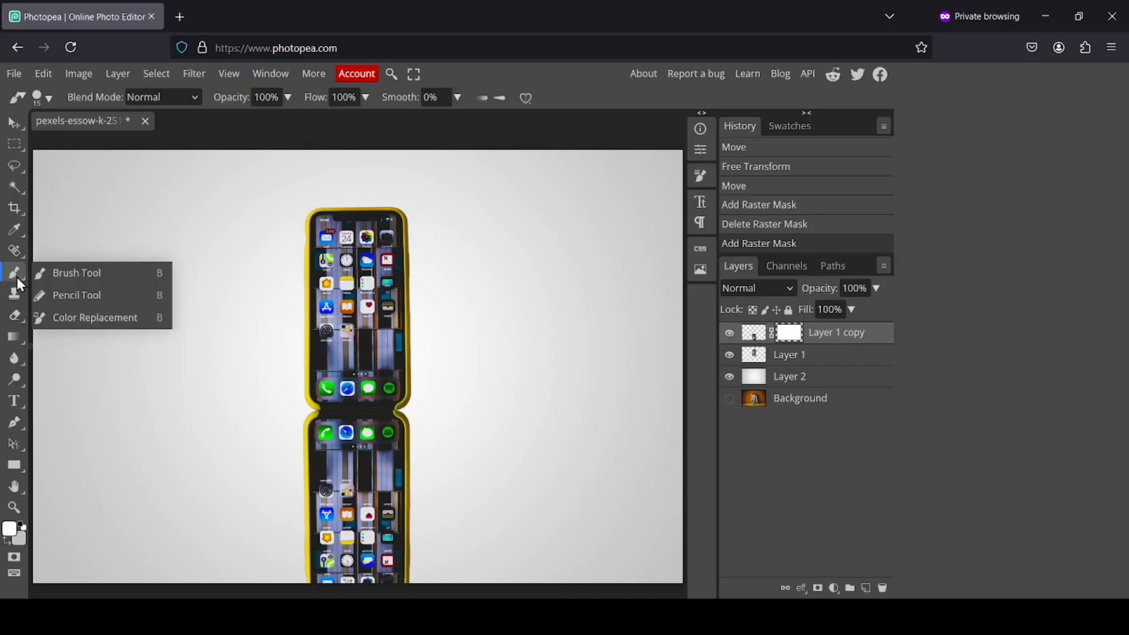
pyautogui.click(94, 271)
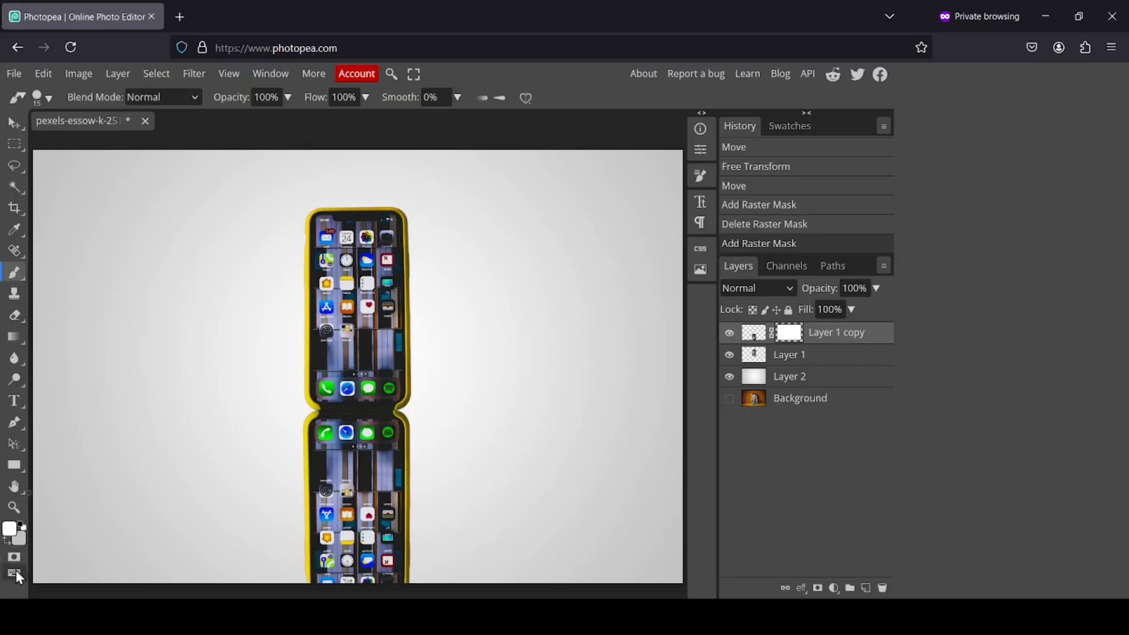
pyautogui.click(23, 524)
pyautogui.click(23, 524)
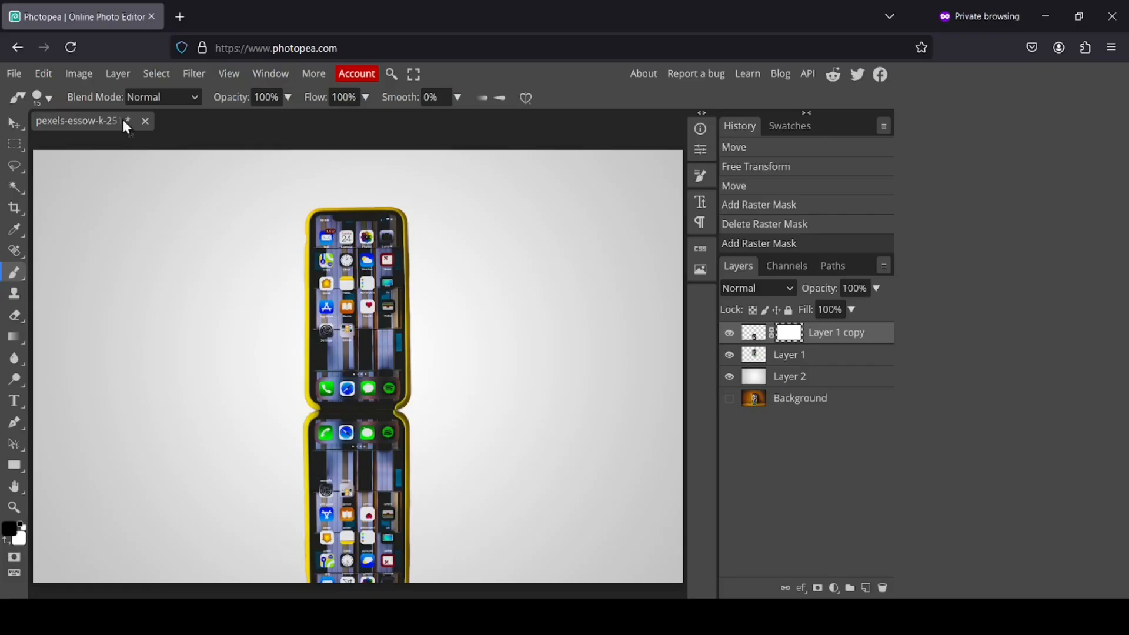
pyautogui.click(51, 97)
pyautogui.moveTo(136, 138); pyautogui.dragTo(173, 139)
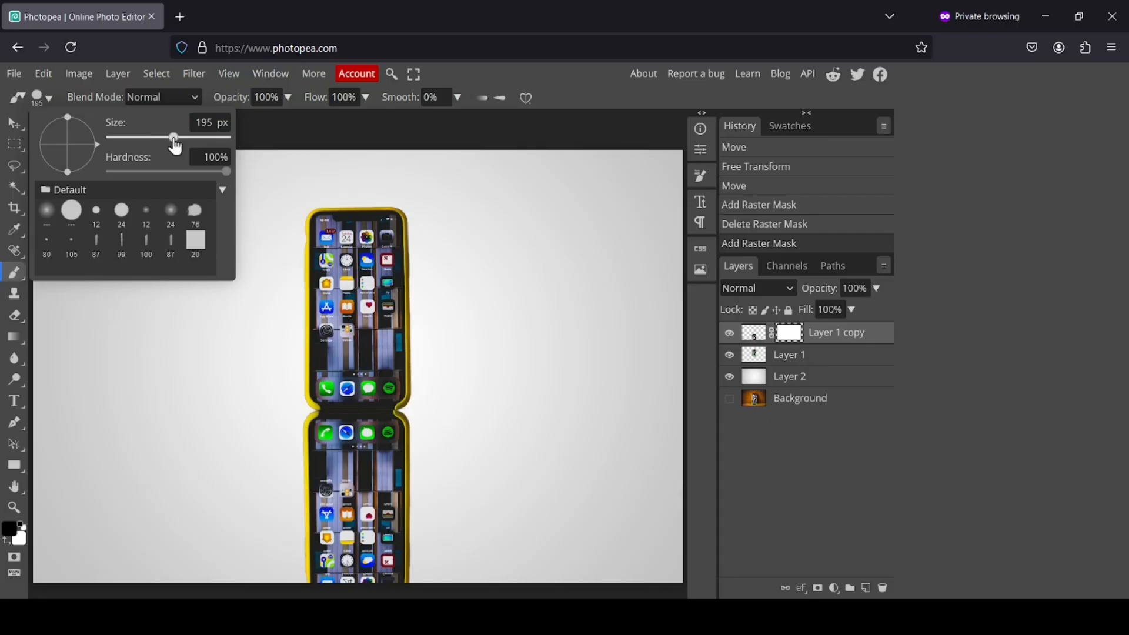
pyautogui.click(450, 507)
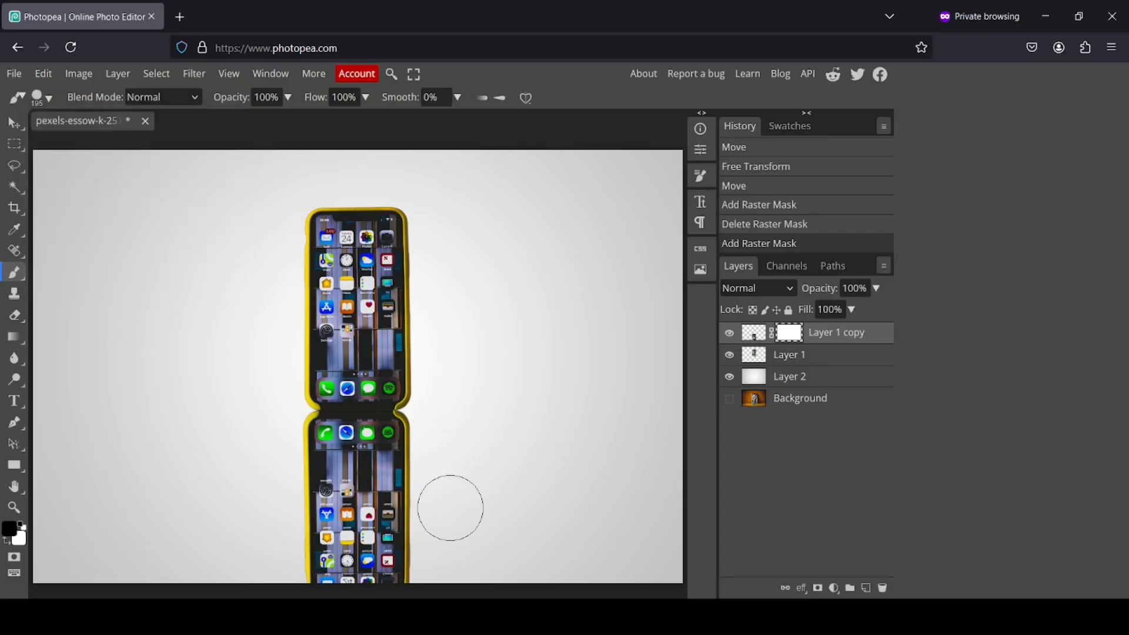
# Paint black over the lower reflection on its mask, then restore it with white
pyautogui.click(450, 507)
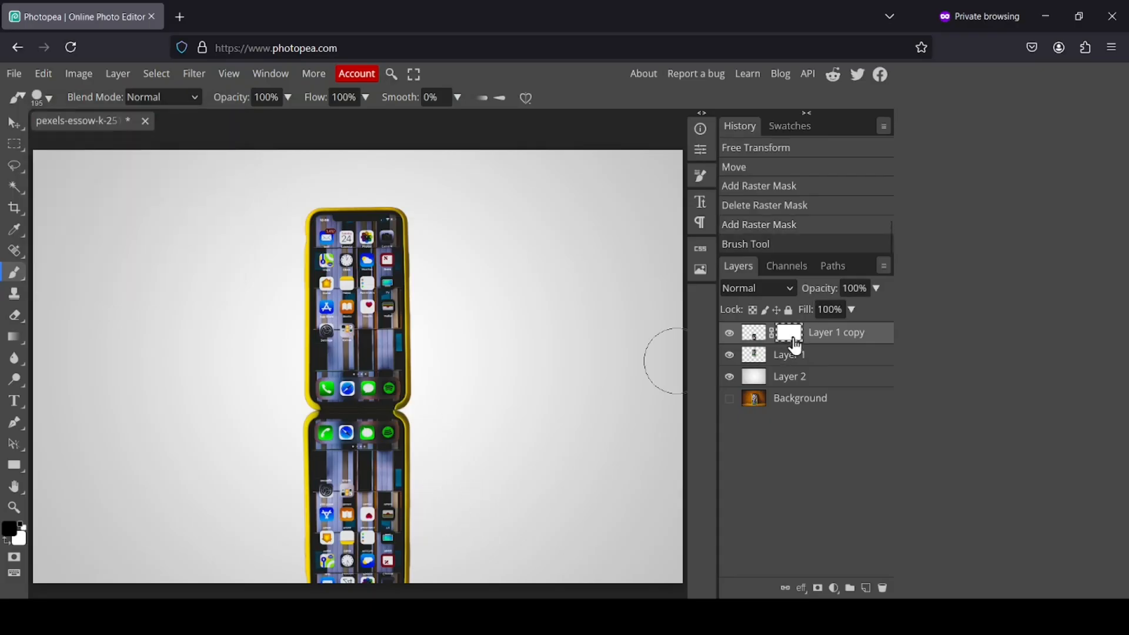
pyautogui.moveTo(429, 535); pyautogui.dragTo(281, 536)
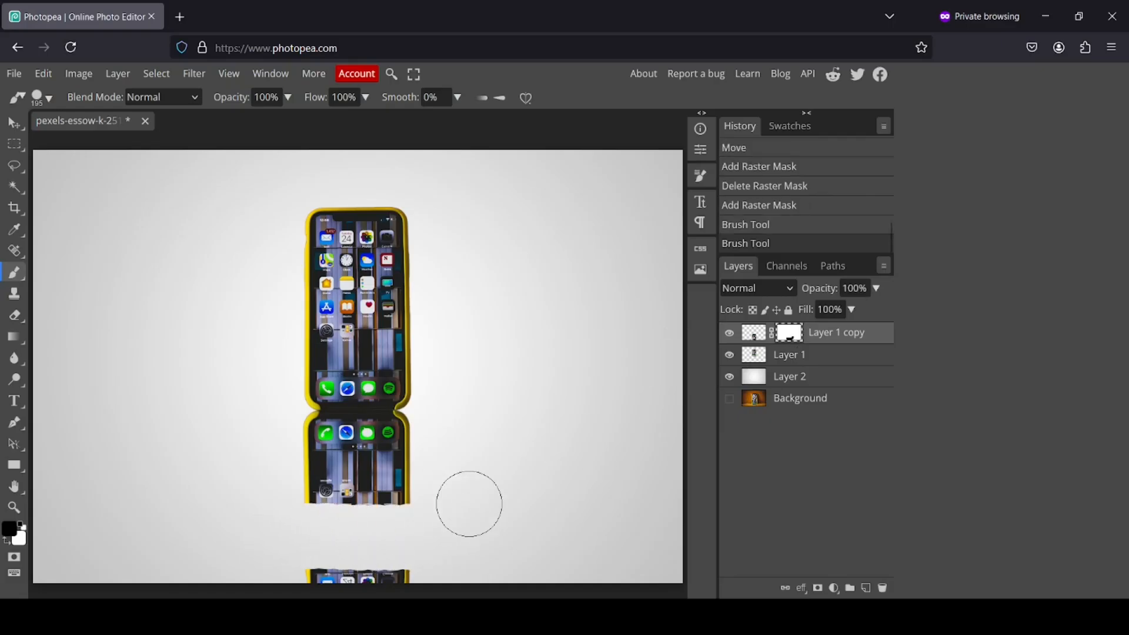
pyautogui.click(8, 546)
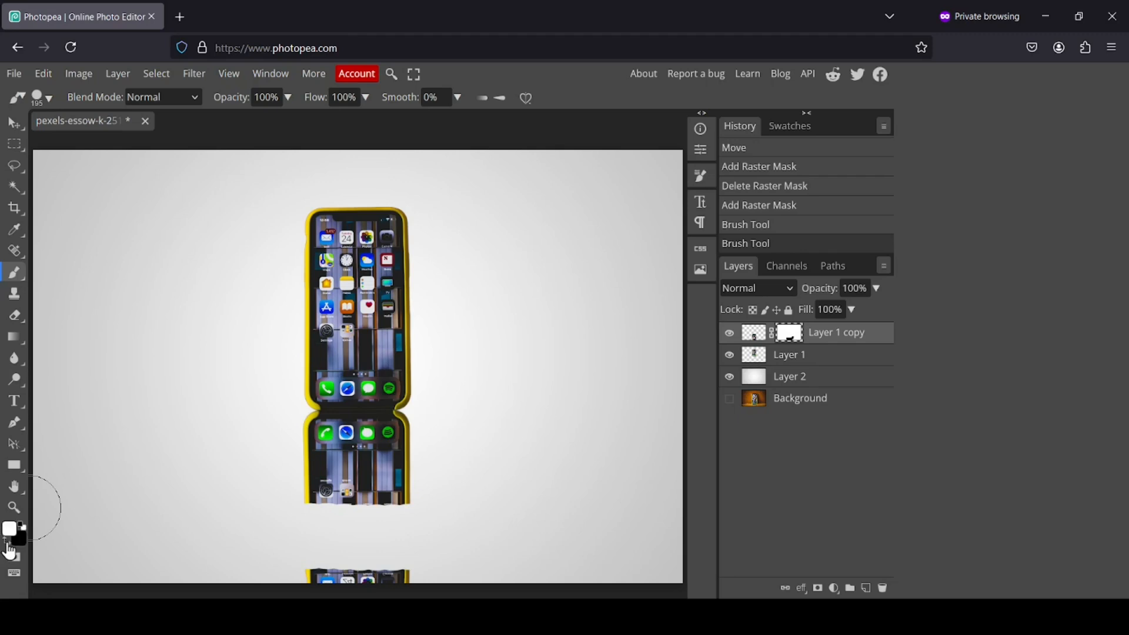
pyautogui.click(338, 522)
pyautogui.moveTo(338, 521)
pyautogui.mouseDown()
pyautogui.moveTo(428, 524)
pyautogui.moveTo(364, 558)
pyautogui.moveTo(289, 541)
pyautogui.moveTo(385, 540)
pyautogui.mouseUp()
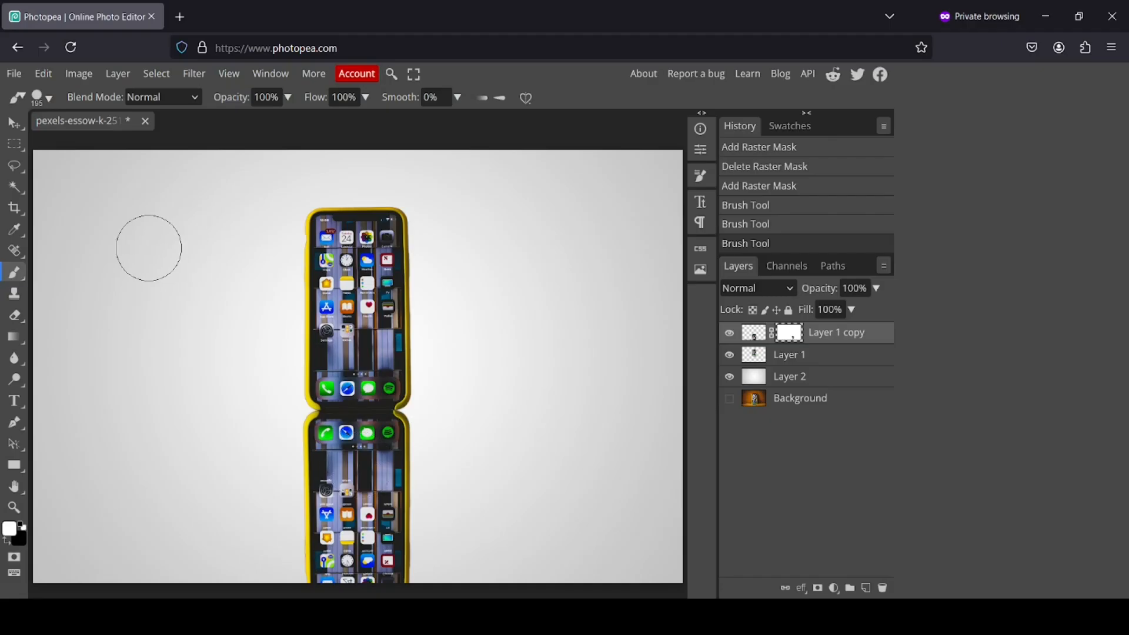
# Draw radial gradients on Layer 1 copy's mask from the phone's top to the canvas bottom
pyautogui.rightClick(10, 339)
pyautogui.click(8, 338)
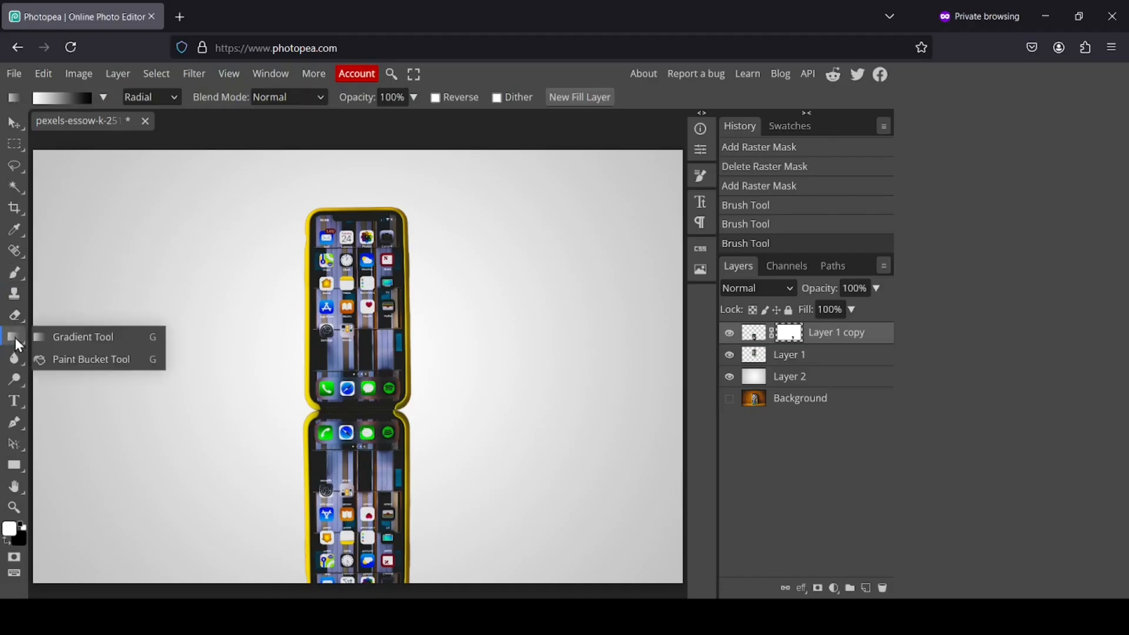
pyautogui.click(103, 336)
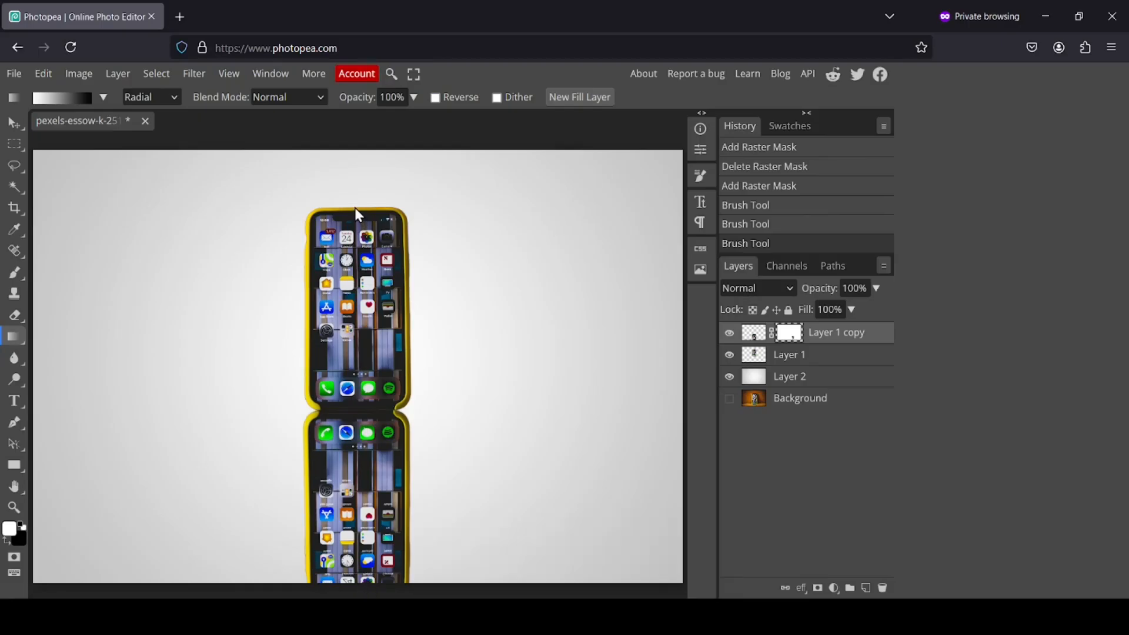
pyautogui.moveTo(355, 208); pyautogui.dragTo(358, 590)
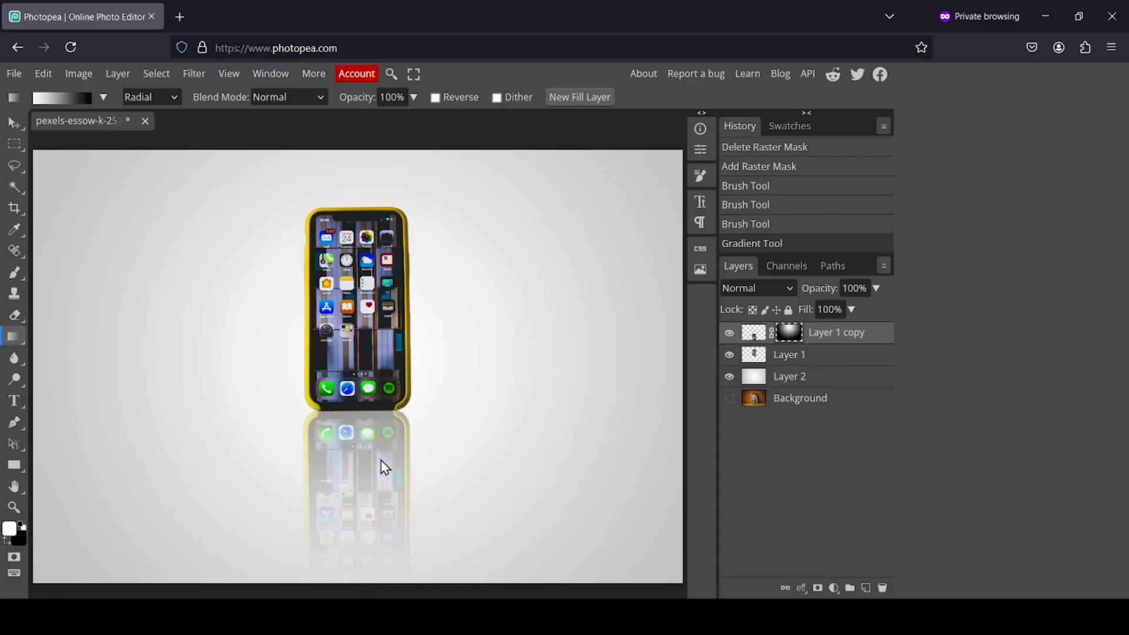
pyautogui.moveTo(360, 347); pyautogui.dragTo(365, 509)
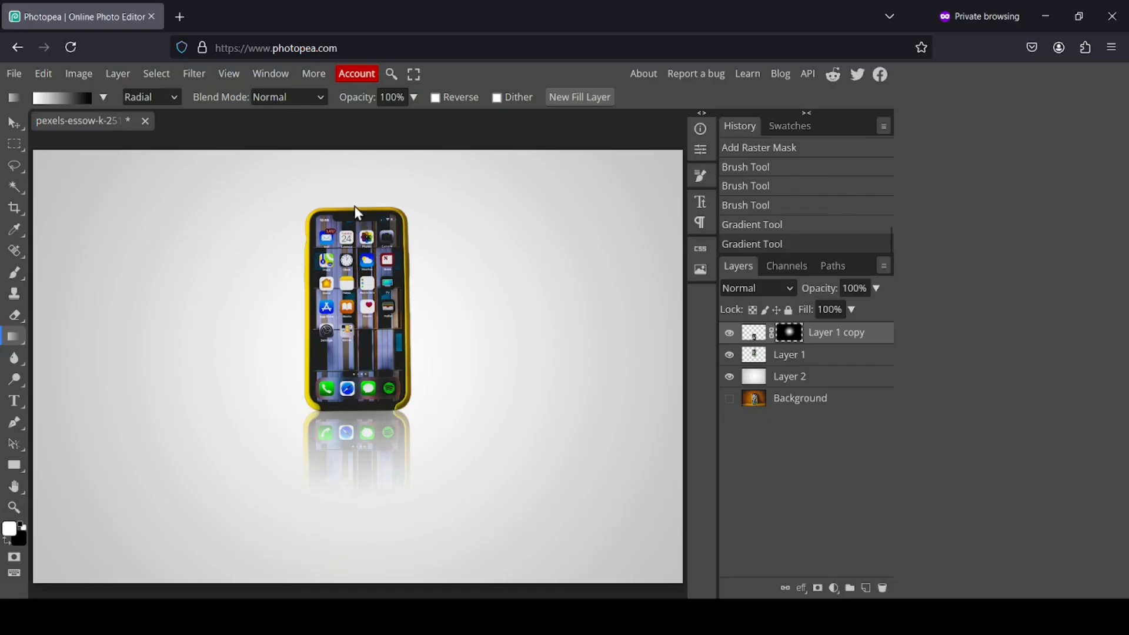
pyautogui.moveTo(358, 220); pyautogui.dragTo(364, 581)
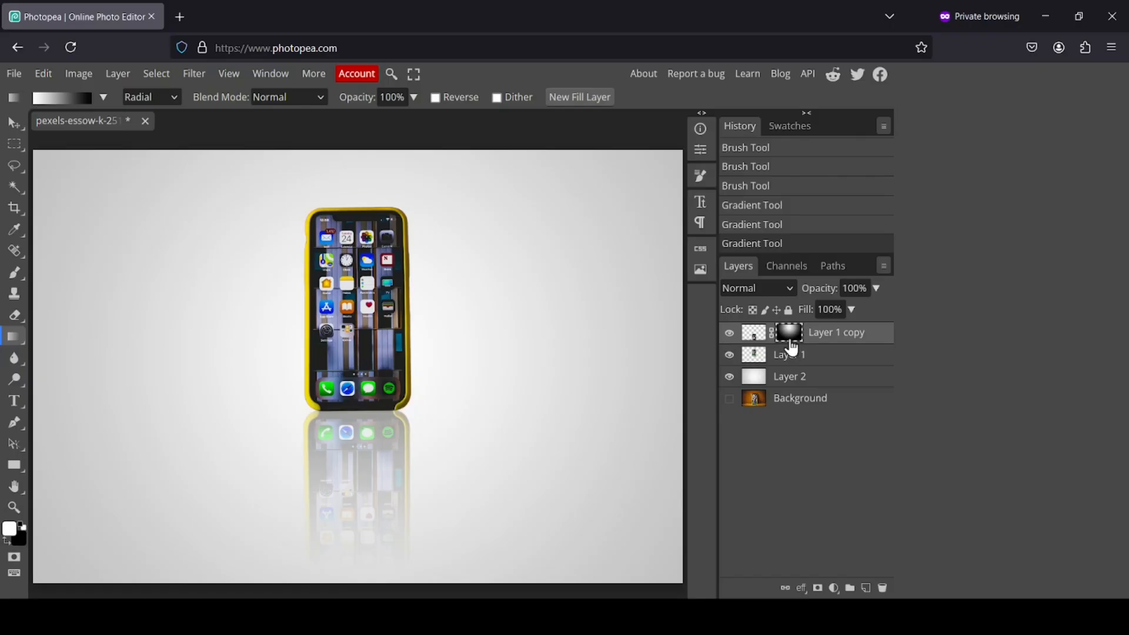
# Apply the reflection's mask permanently to Layer 1 copy
pyautogui.rightClick(792, 332)
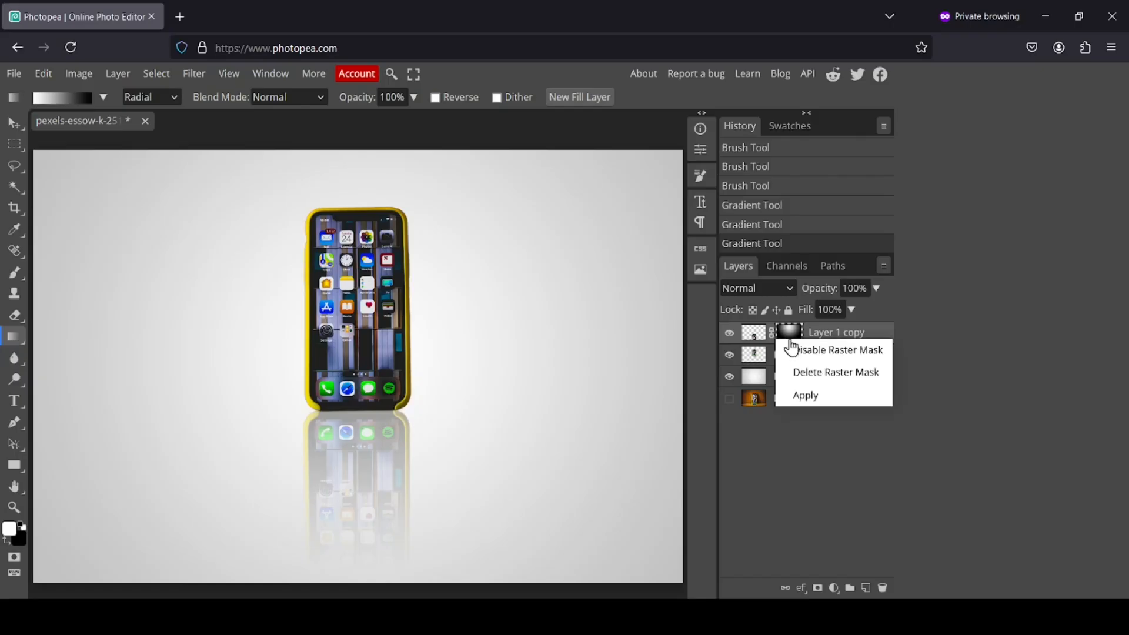
pyautogui.click(836, 395)
pyautogui.click(730, 333)
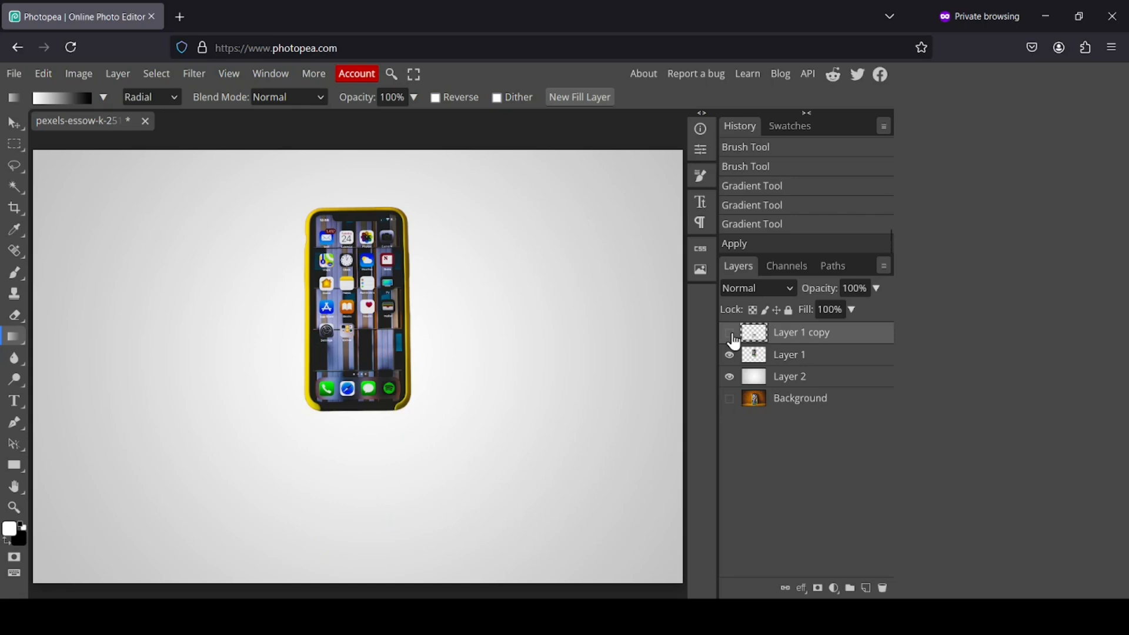
pyautogui.click(729, 333)
pyautogui.click(729, 333)
pyautogui.click(730, 333)
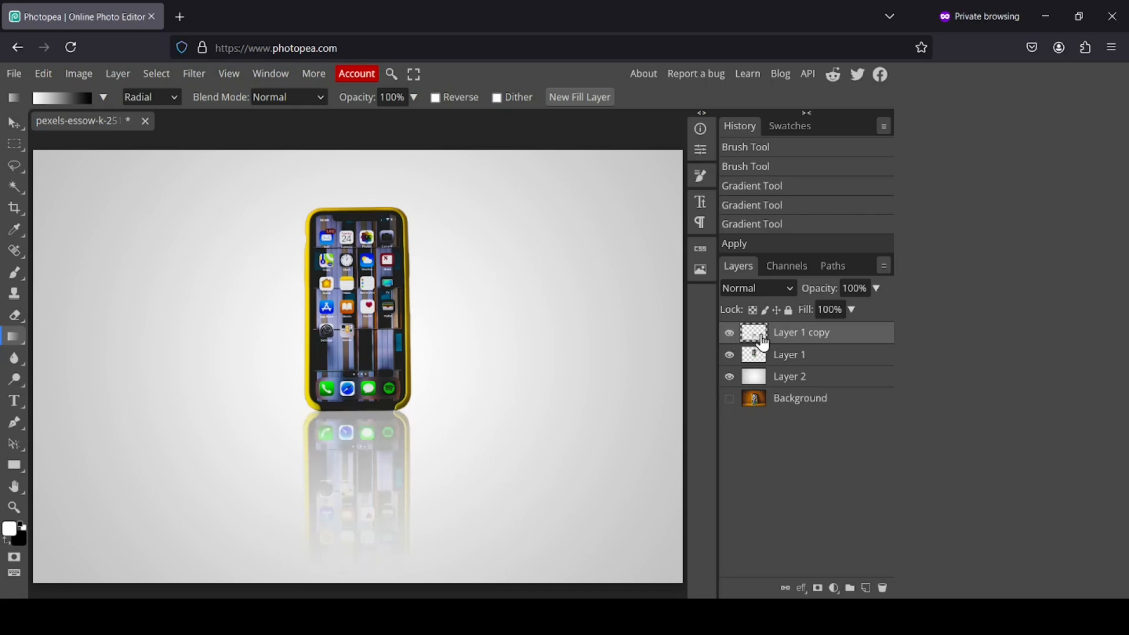
# Merge down twice so the reflection, phone and grey backdrop become one Layer 2
pyautogui.rightClick(763, 342)
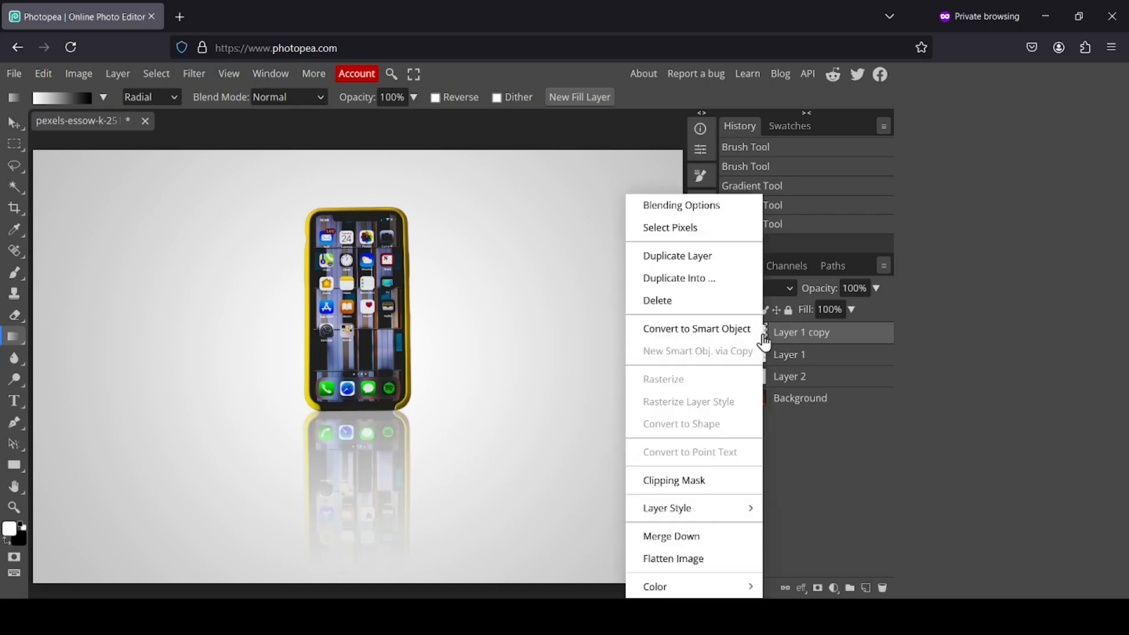
pyautogui.click(708, 538)
pyautogui.rightClick(757, 337)
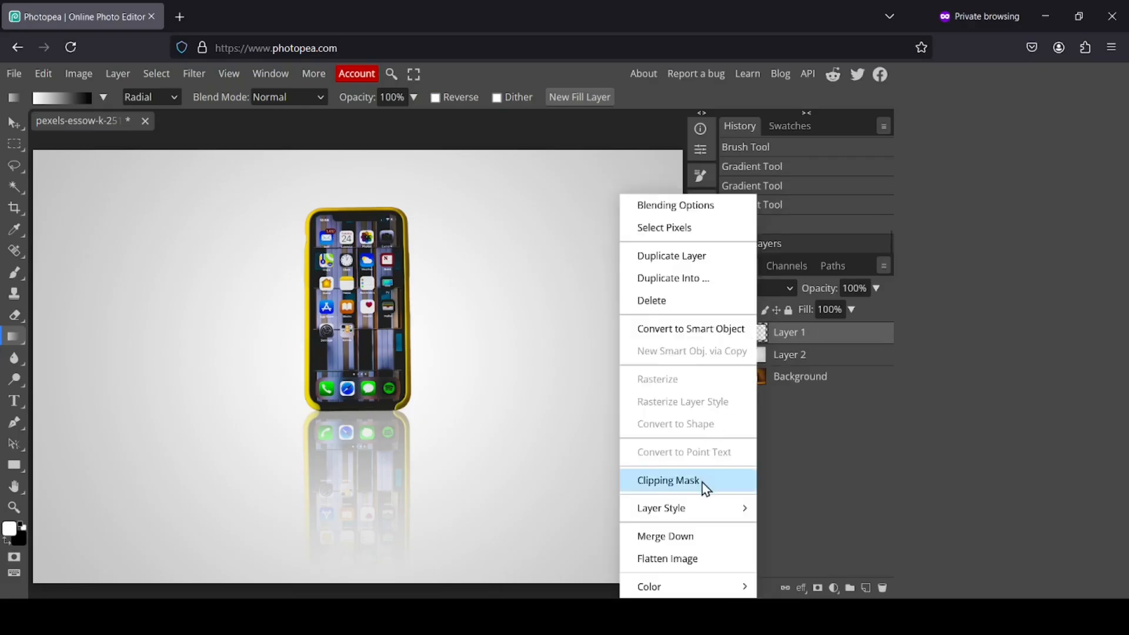
pyautogui.click(704, 540)
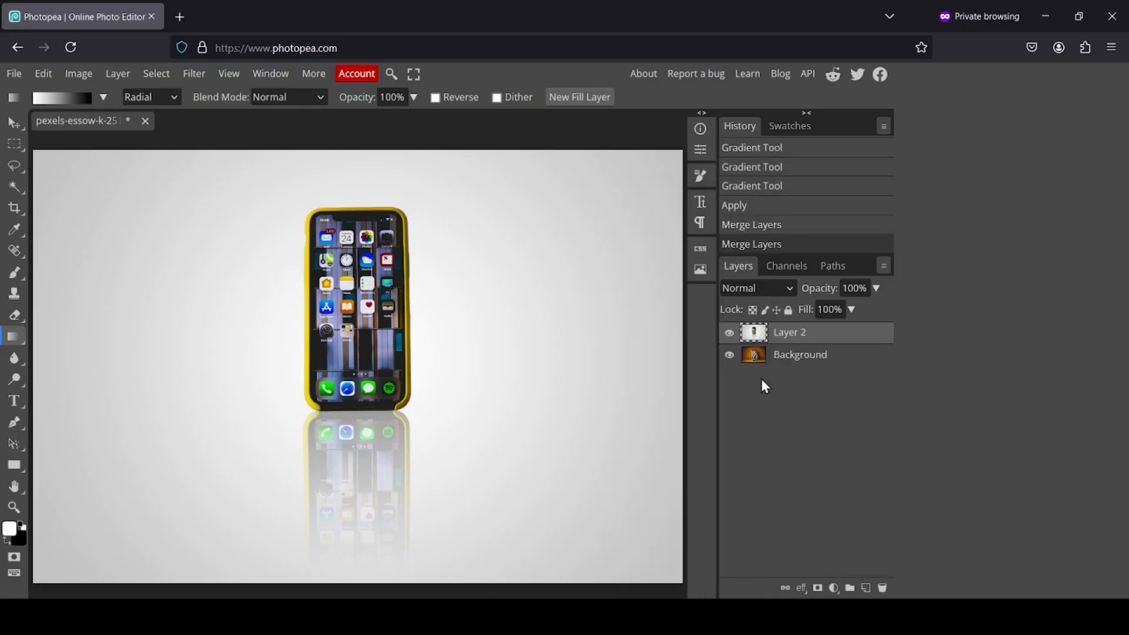
pyautogui.click(730, 333)
pyautogui.click(730, 333)
pyautogui.click(731, 335)
pyautogui.click(730, 335)
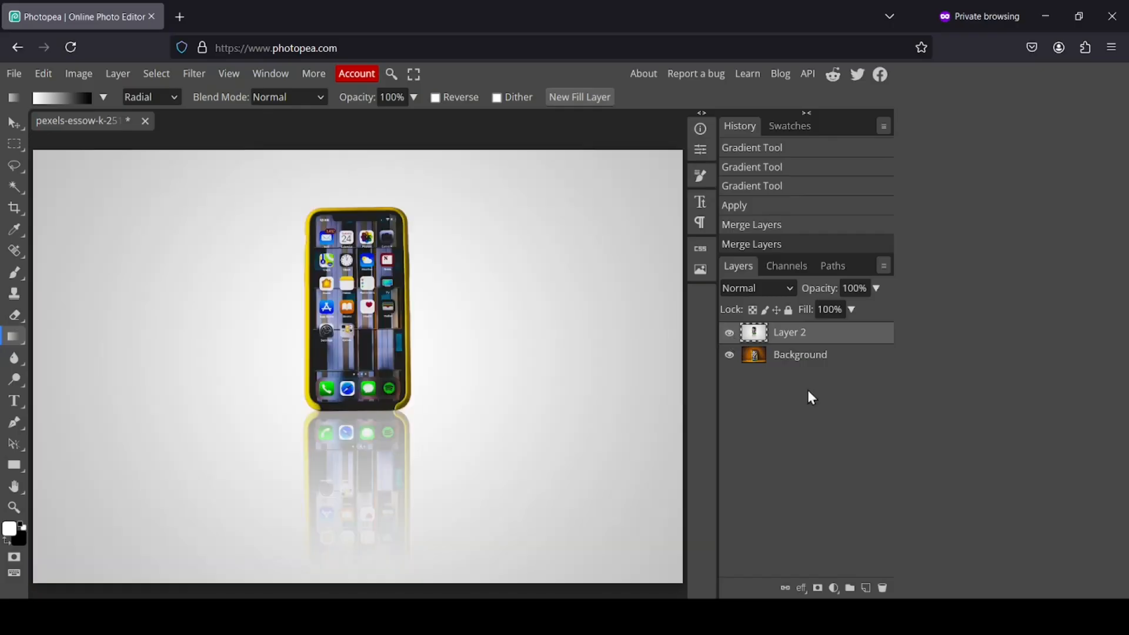